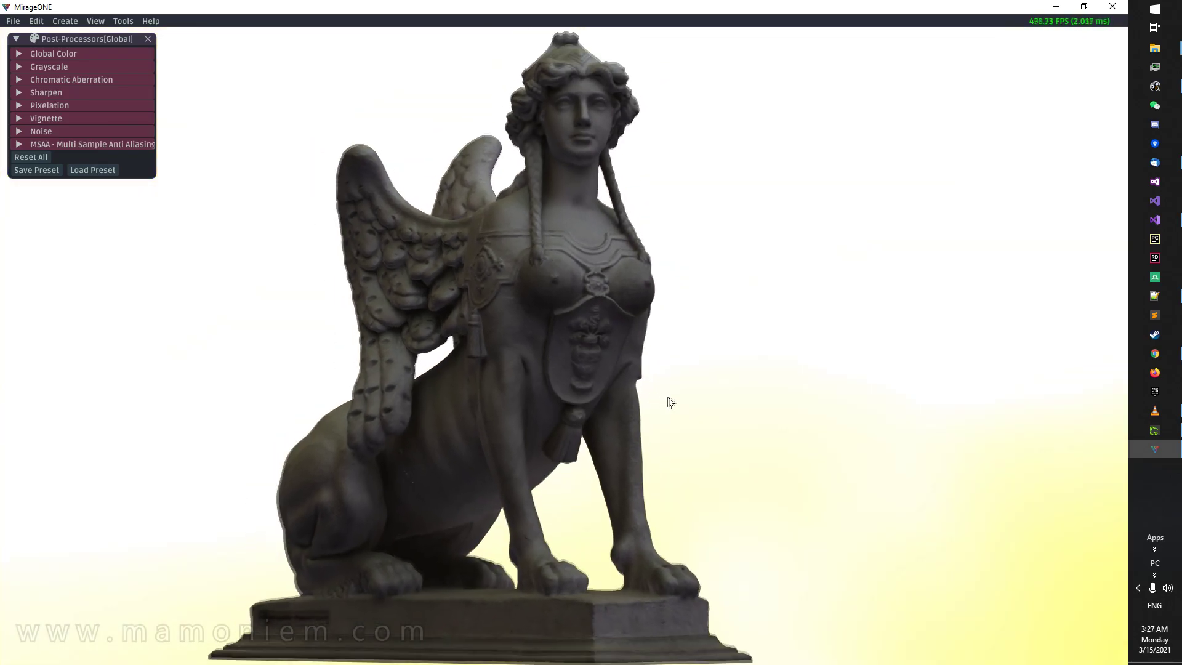
Save the current front view as a disk-stored bookmark named 'Epic Sphinx View'.
left_click(94, 21)
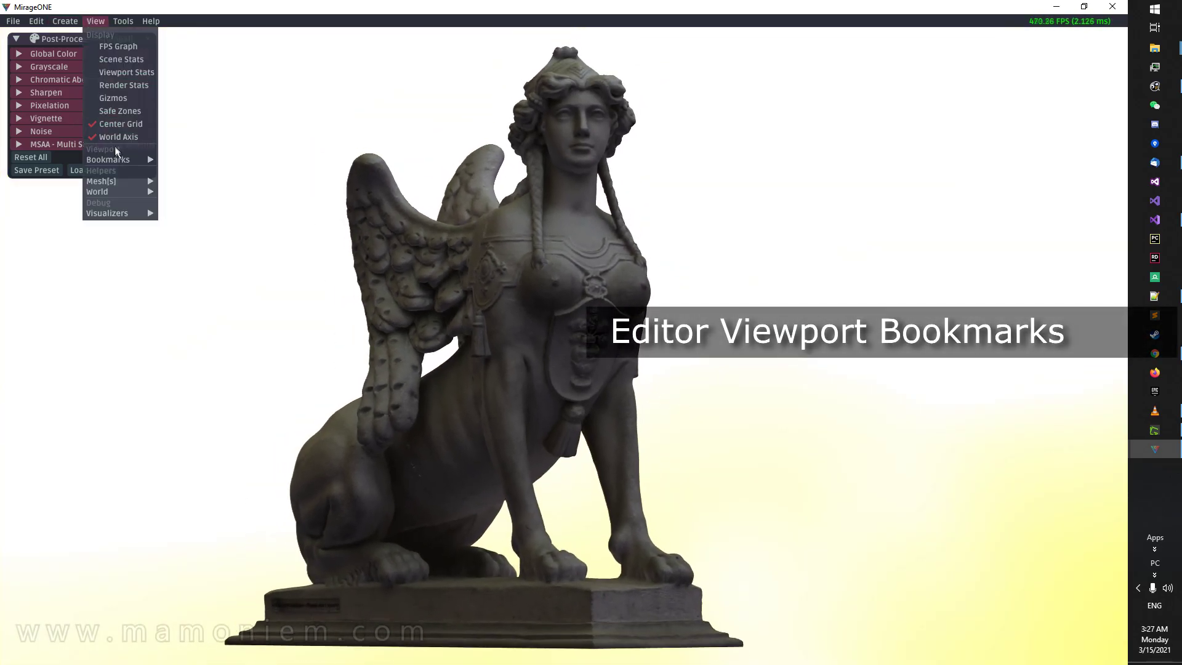
mouse_move(127, 157)
left_click(223, 160)
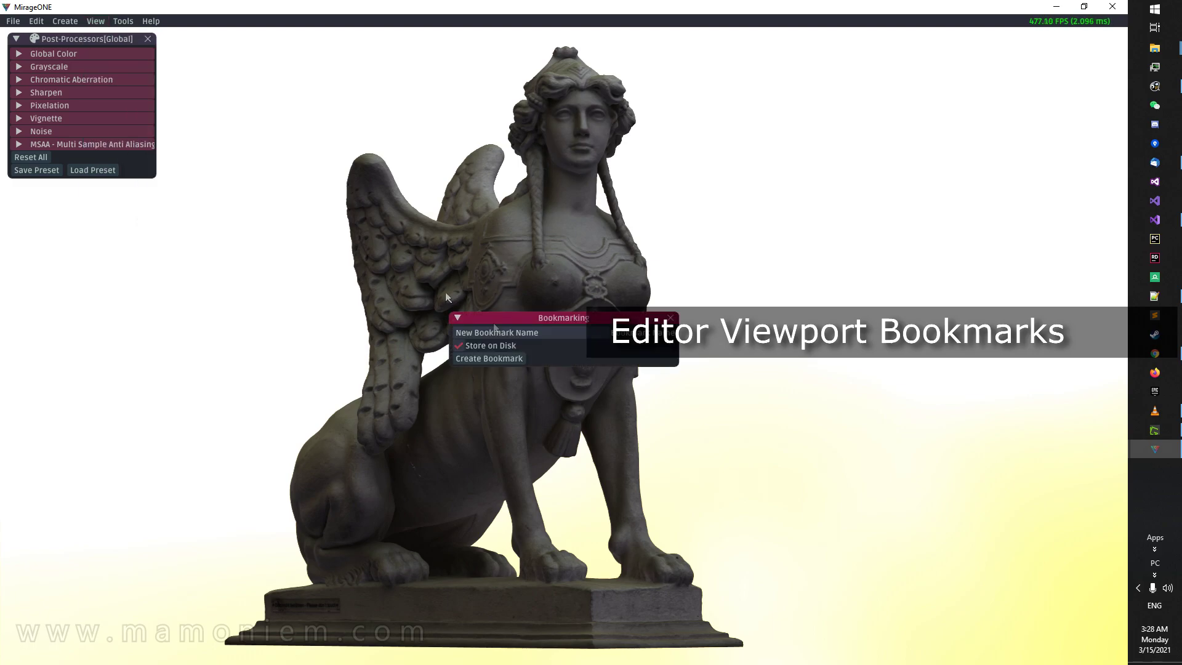
left_click(552, 330)
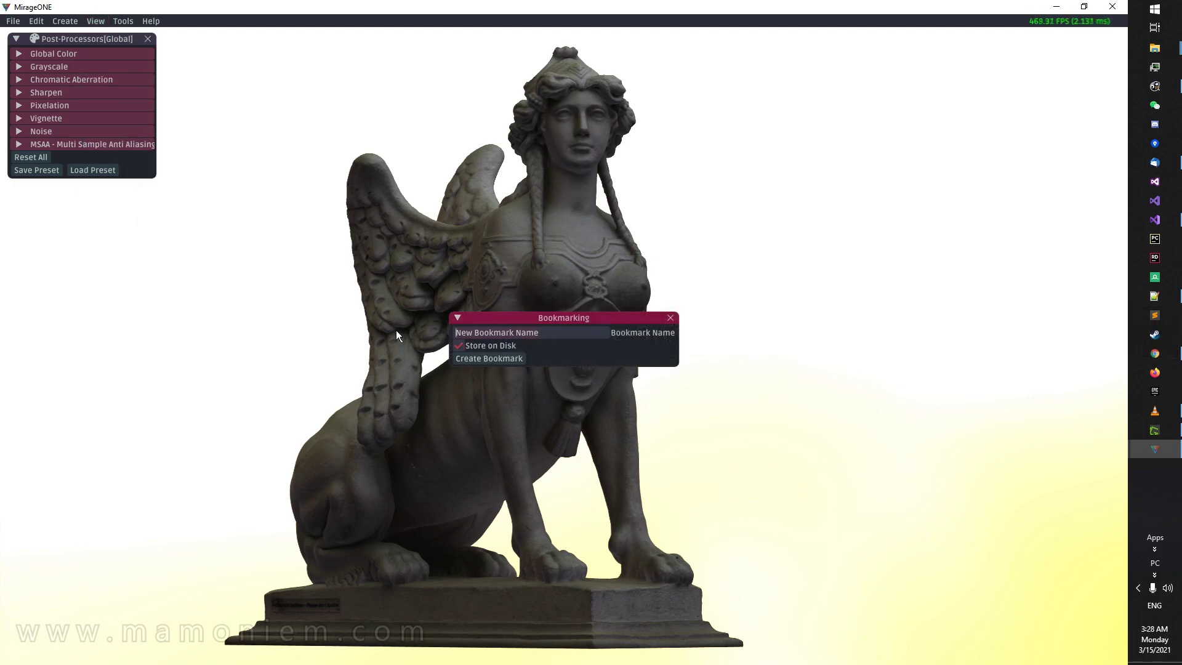
type("Epic Sphinx View")
left_click(510, 357)
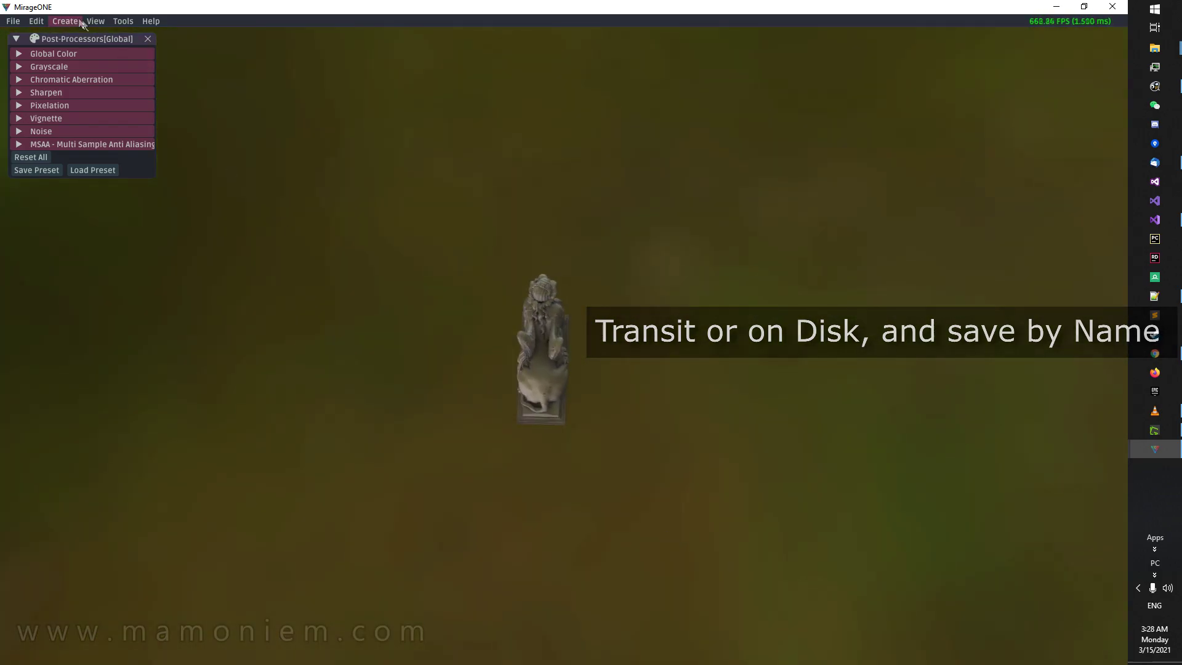
left_click(95, 21)
Jump to the Epic Sphinx View bookmark, then orbit away to a high rear view.
mouse_move(128, 158)
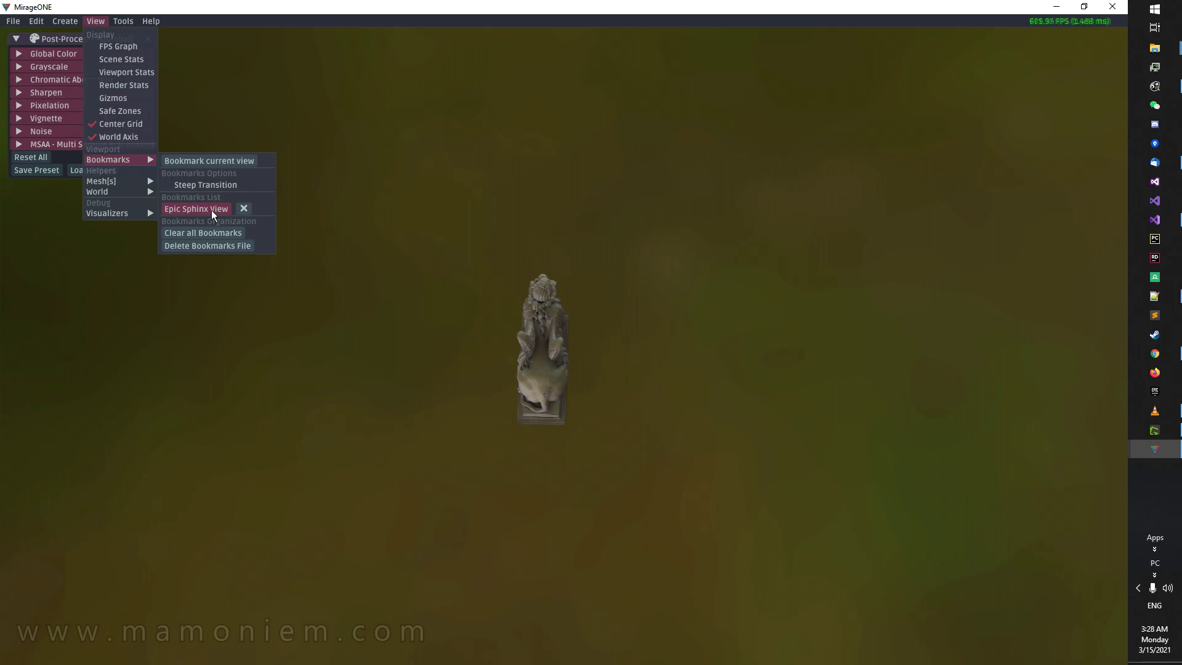
left_click(212, 209)
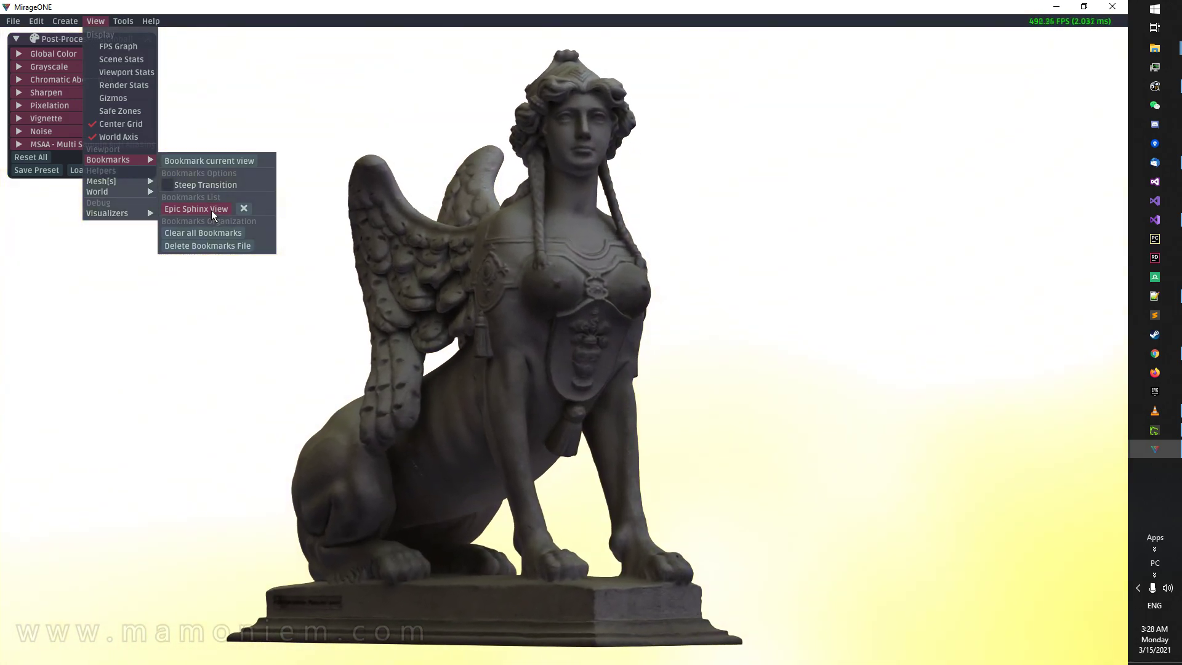
left_click_drag(474, 127, 488, 214)
scroll(790, 234, "down", 3)
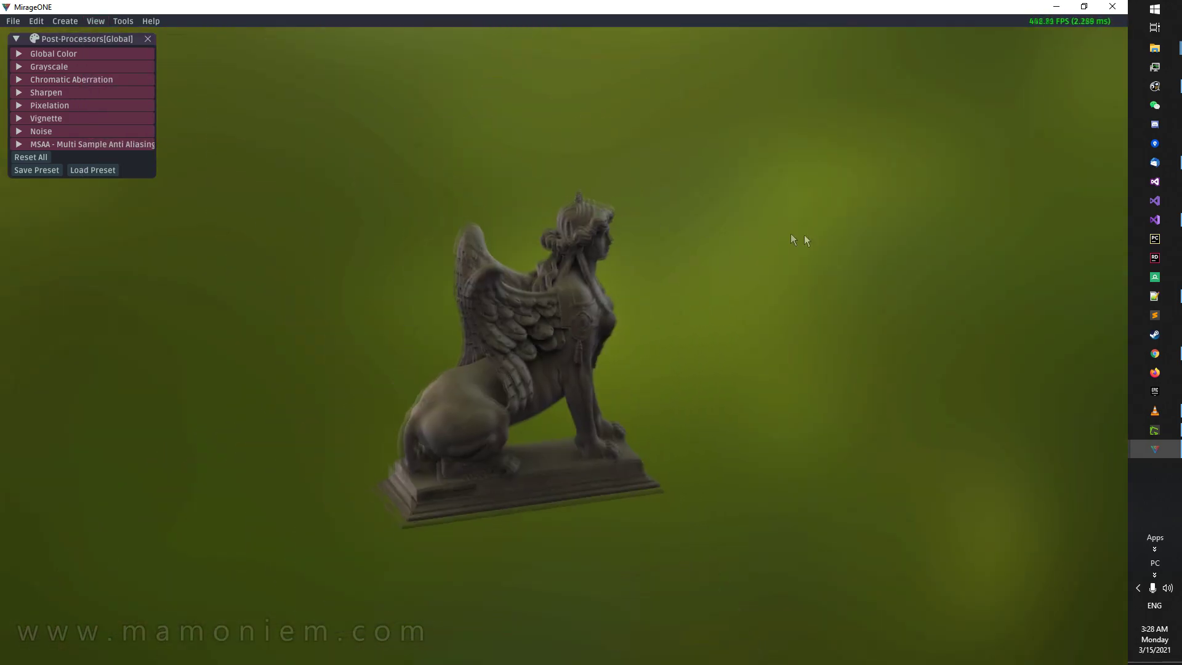
left_click_drag(791, 234, 525, 333)
Return the camera to the Epic Sphinx View front view via its bookmark.
left_click(95, 21)
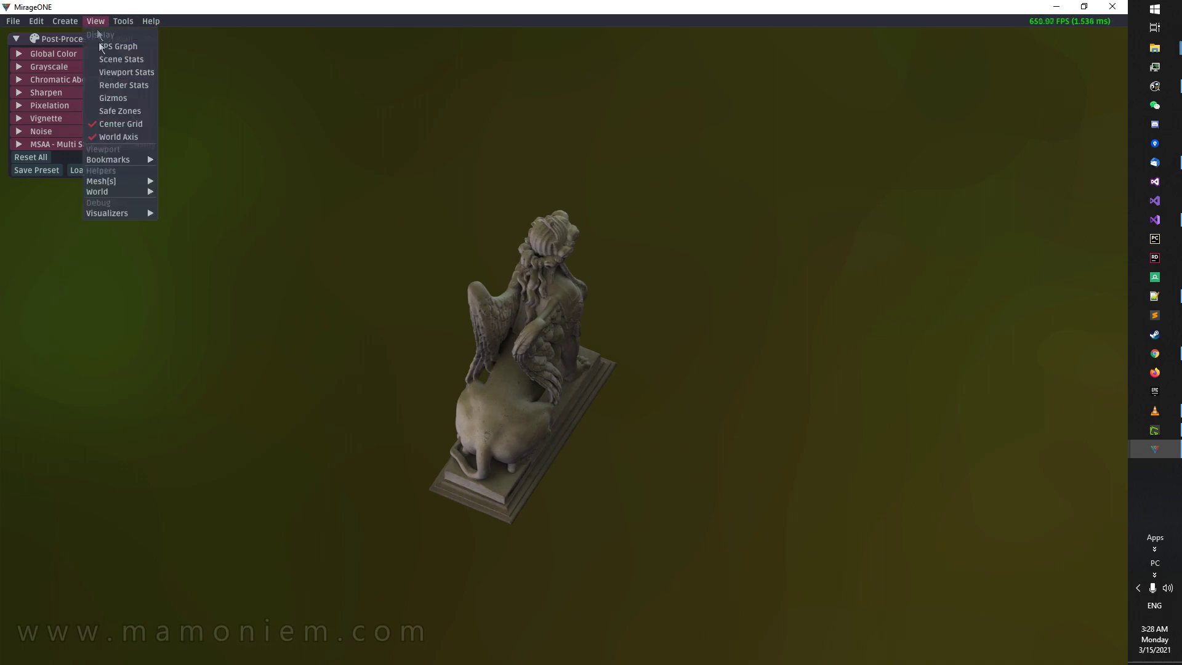
mouse_move(118, 161)
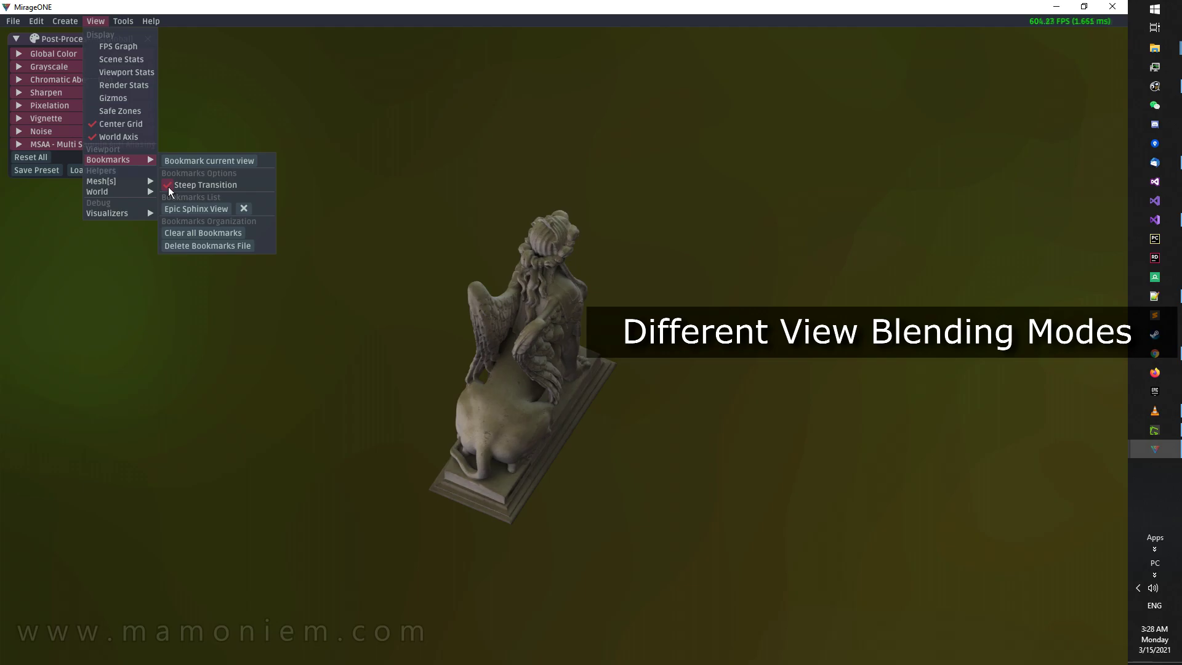
left_click(193, 209)
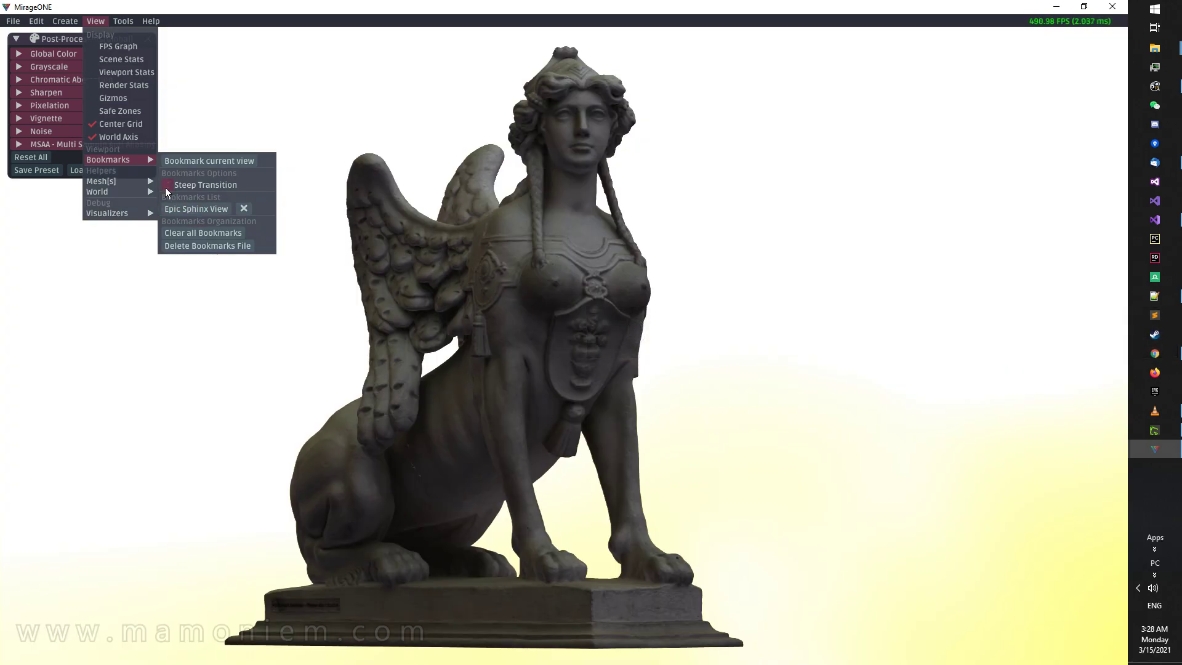
left_click(405, 129)
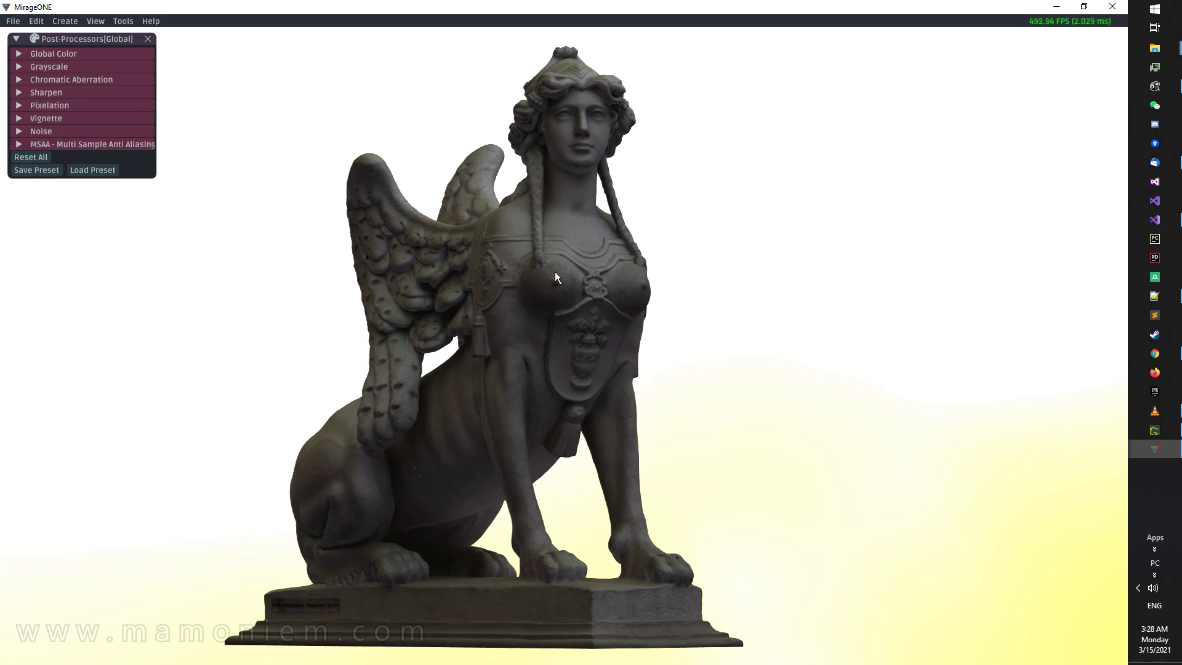
Turn the sphinx near-frontal and zoom in on a centred close-up of its head.
left_click_drag(555, 271, 463, 222)
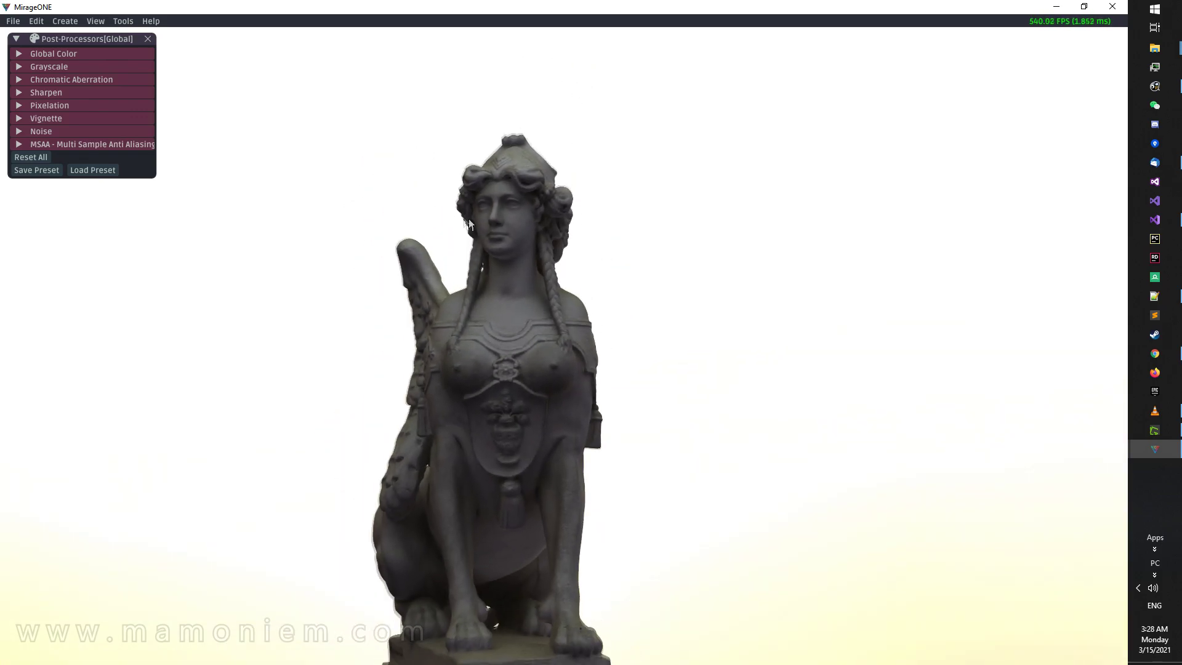
scroll(480, 184, "up", 10)
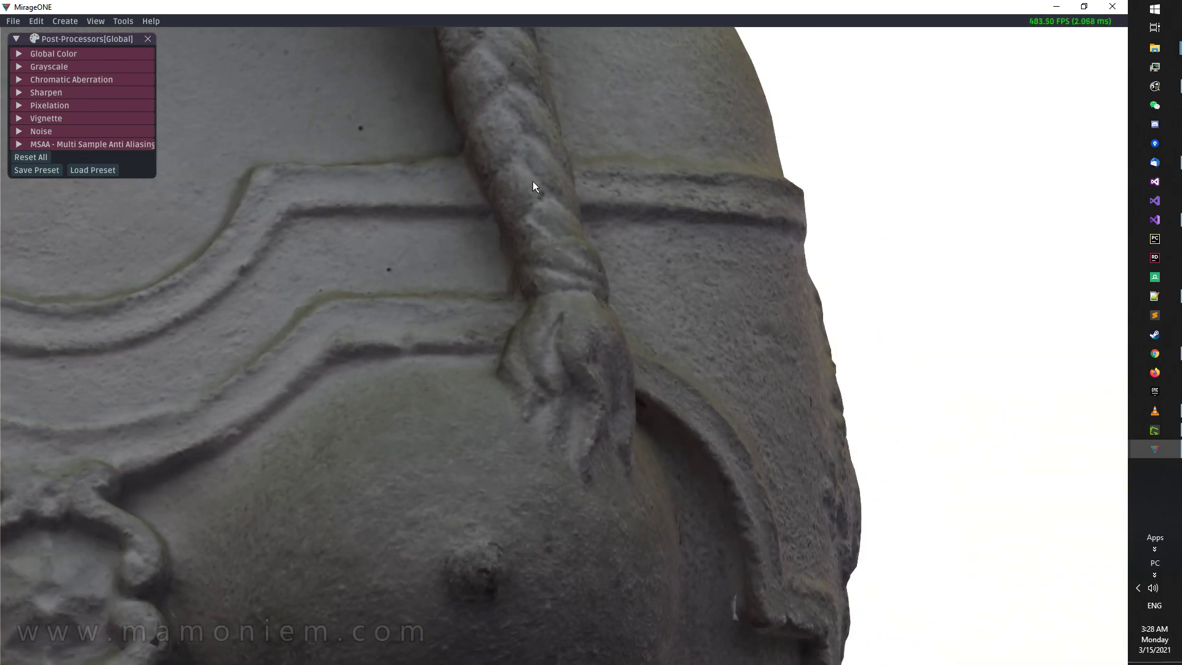
scroll(683, 307, "up", 3)
scroll(667, 292, "up", 3)
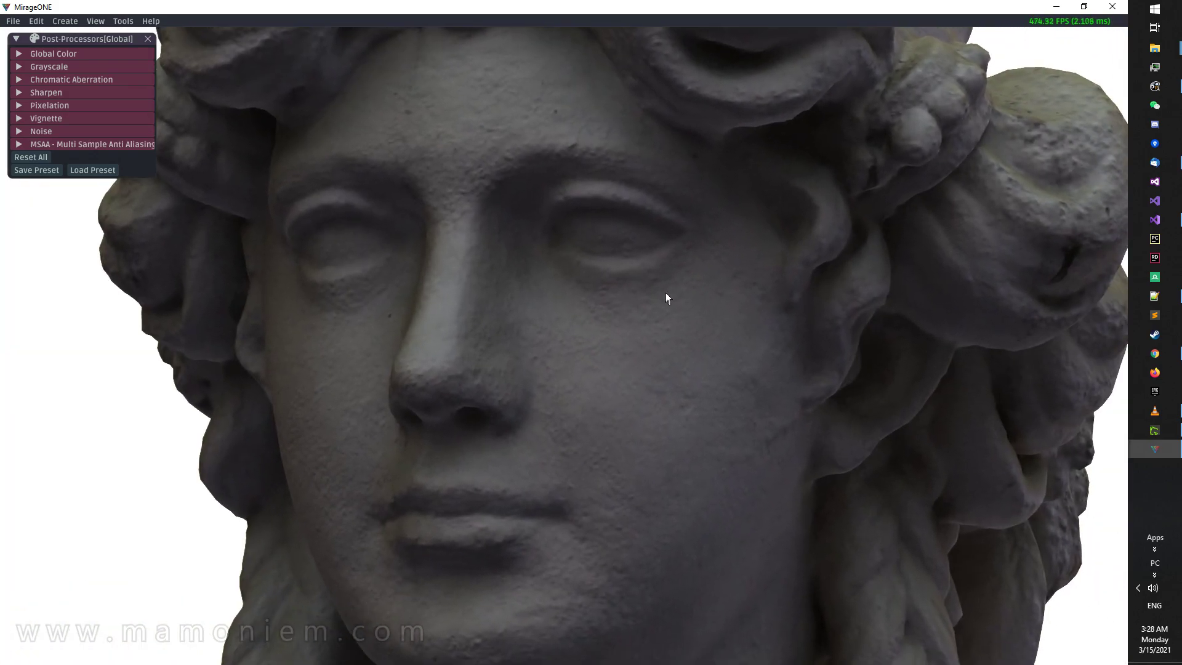
scroll(667, 293, "down", 5)
scroll(767, 315, "down", 3)
left_click_drag(860, 344, 695, 344)
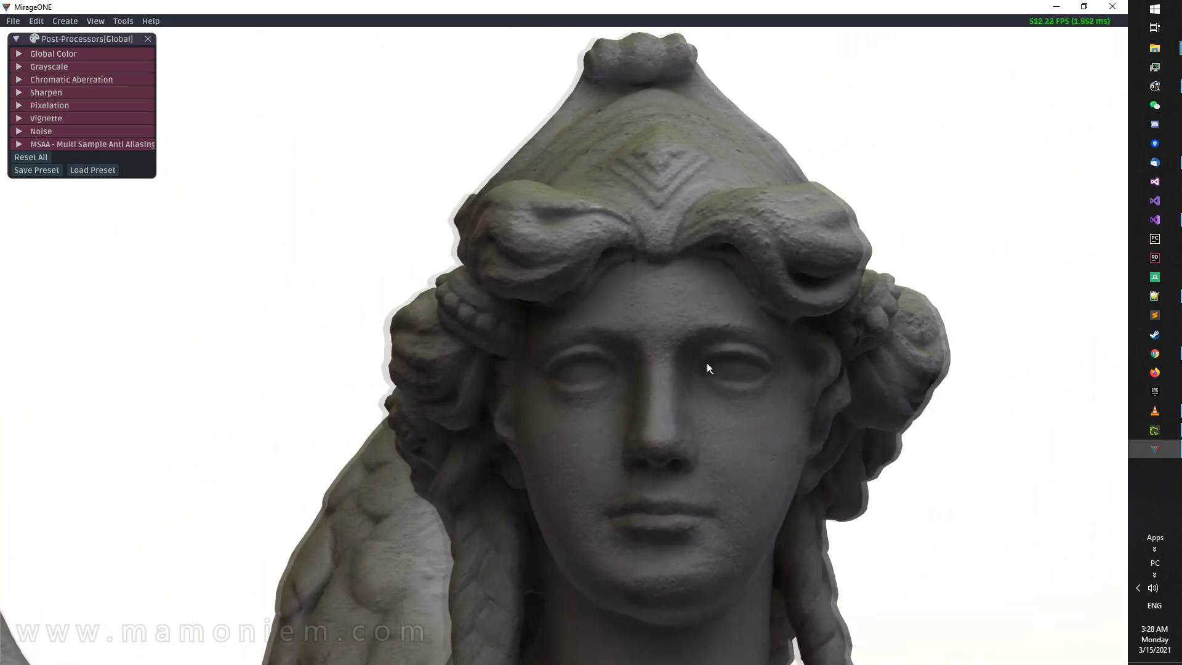
scroll(711, 350, "up", 2)
scroll(655, 355, "up", 3)
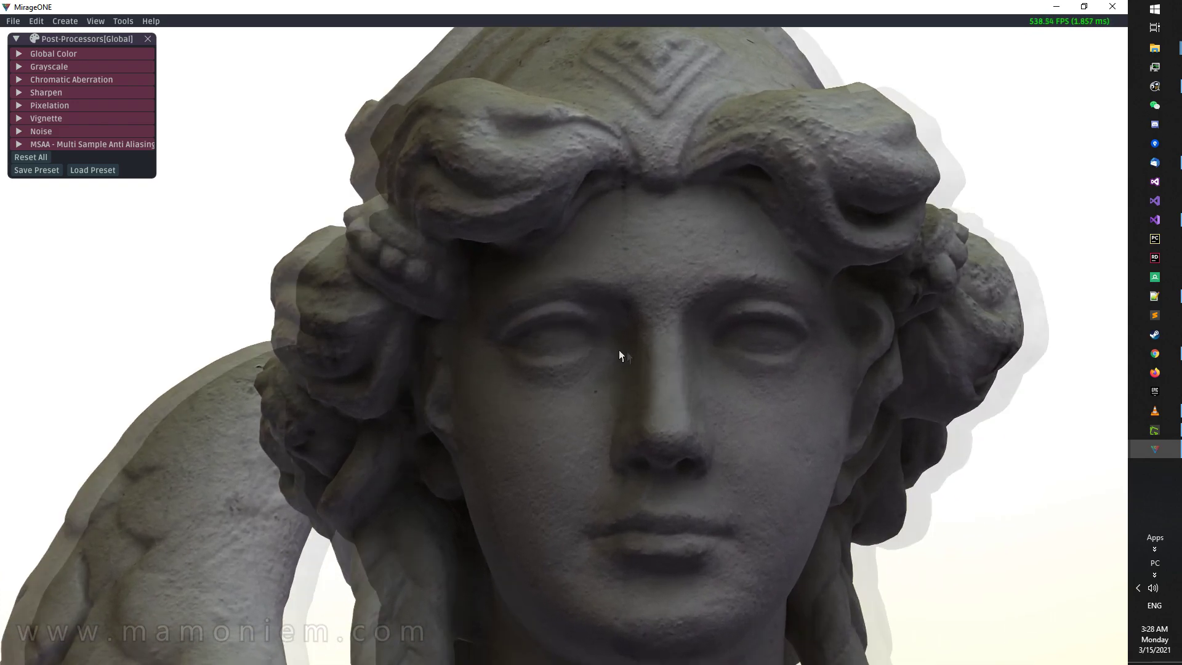
scroll(620, 353, "down", 3)
scroll(609, 344, "down", 2)
Bookmark the head close-up under the name 'Head close up'.
left_click(96, 20)
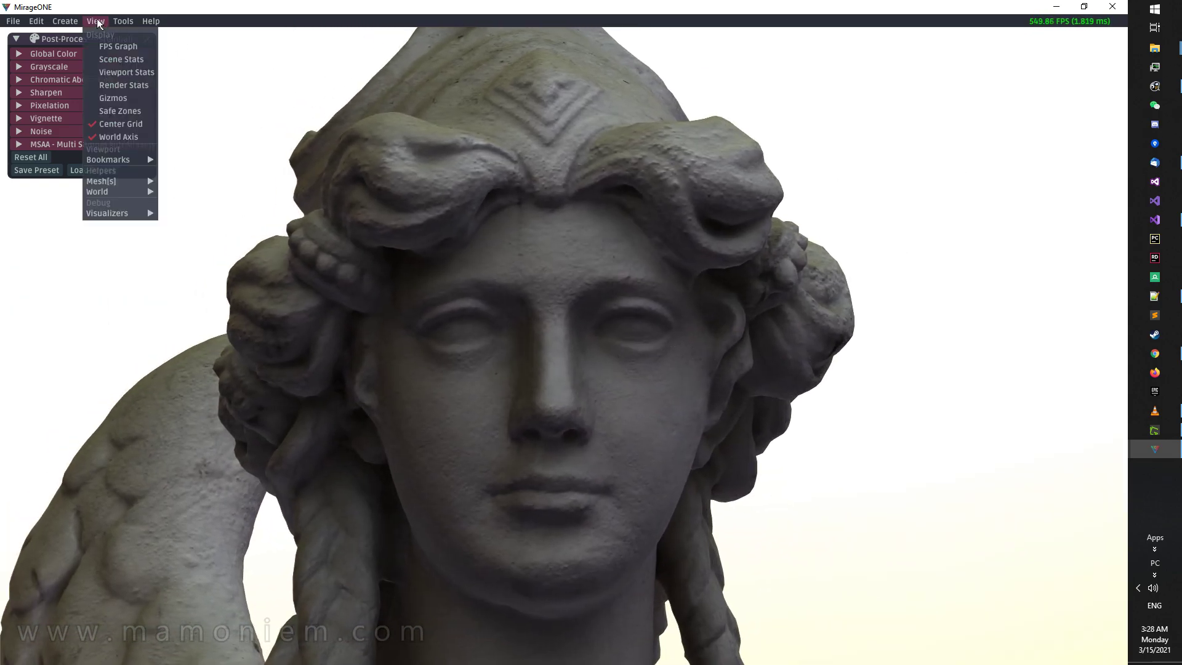
left_click(193, 162)
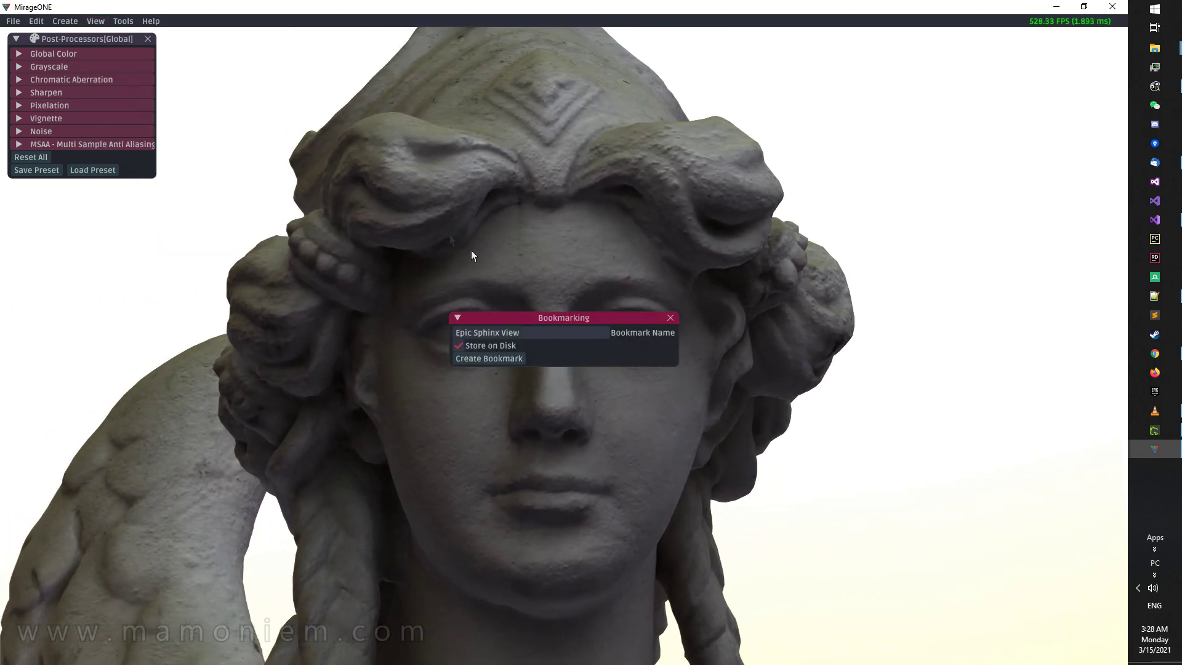
type("Head c")
type("lose up")
left_click(510, 357)
scroll(621, 381, "down", 5)
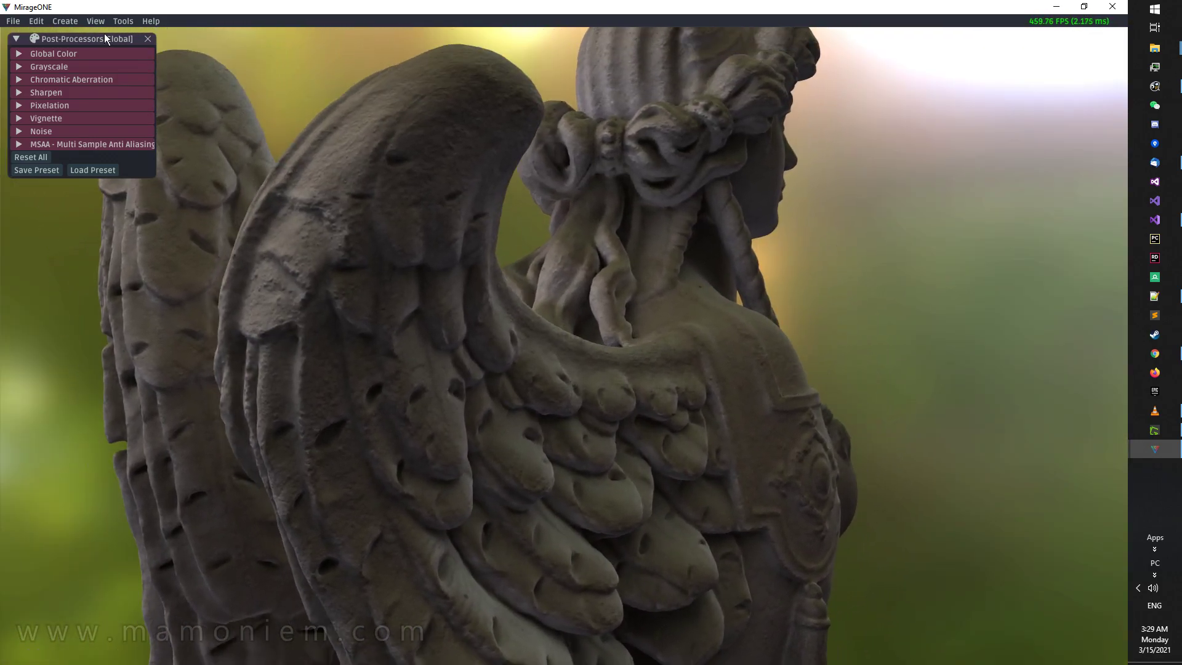
Save the current rear-wing view as the 'Right Wing' bookmark.
left_click(95, 21)
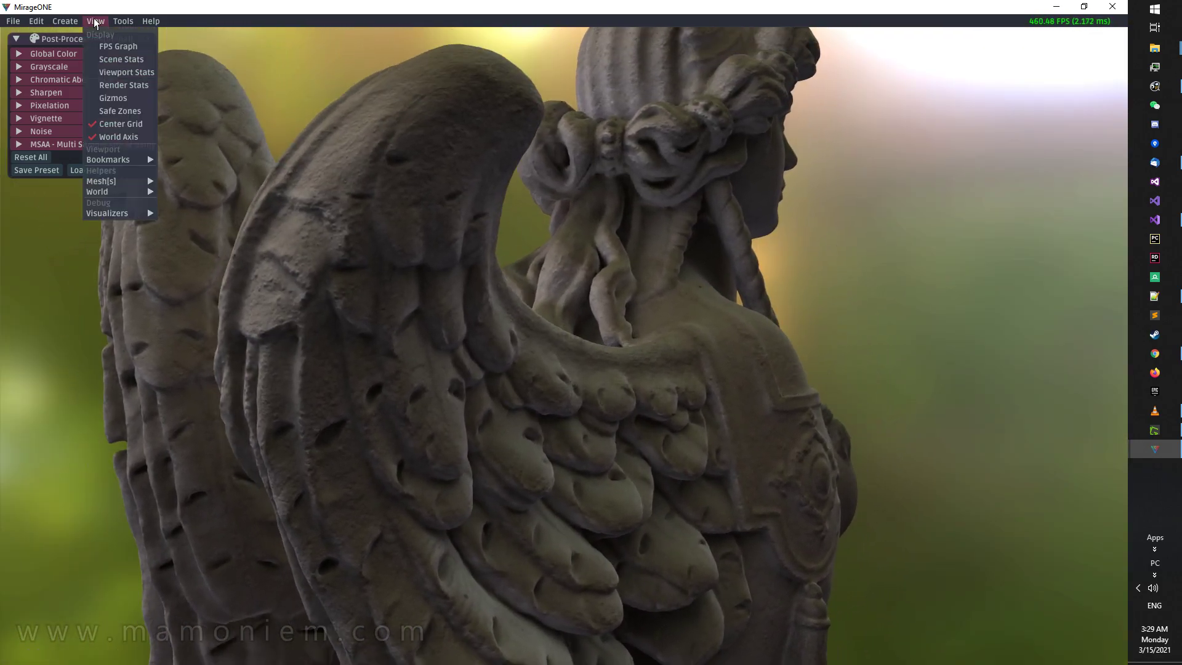
mouse_move(145, 158)
left_click(205, 160)
type("Right Wing")
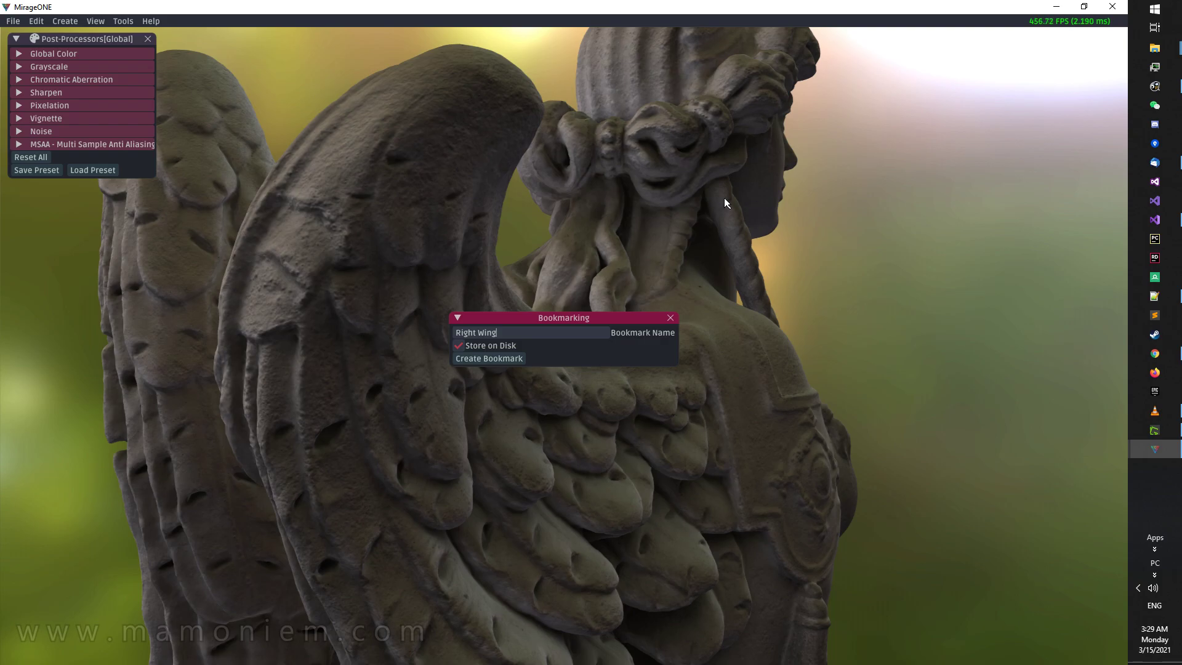
left_click(516, 355)
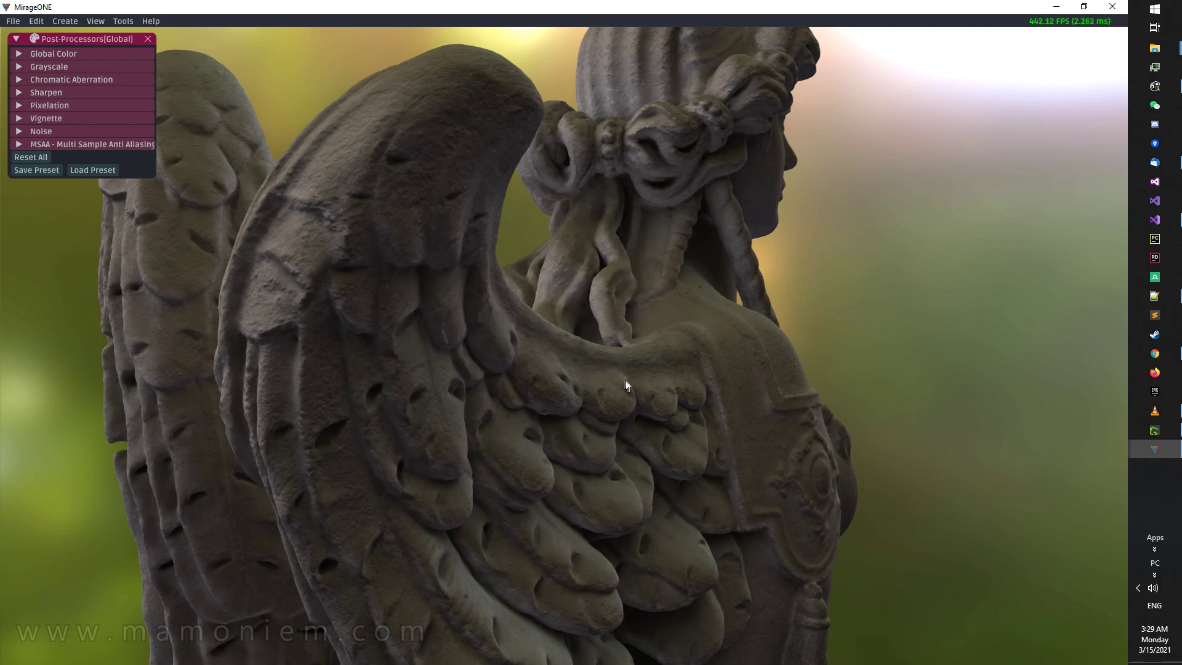
mouse_move(574, 383)
left_mouse_down()
mouse_move(911, 402)
mouse_move(603, 346)
mouse_move(822, 442)
mouse_move(812, 497)
mouse_move(603, 413)
mouse_move(629, 474)
mouse_move(579, 476)
mouse_move(576, 431)
mouse_move(610, 333)
mouse_move(671, 361)
mouse_move(633, 375)
mouse_move(707, 398)
left_mouse_up()
Zoom and orbit to a lit close-up of the sphinx's paw.
scroll(707, 397, "up", 5)
scroll(706, 398, "up", 5)
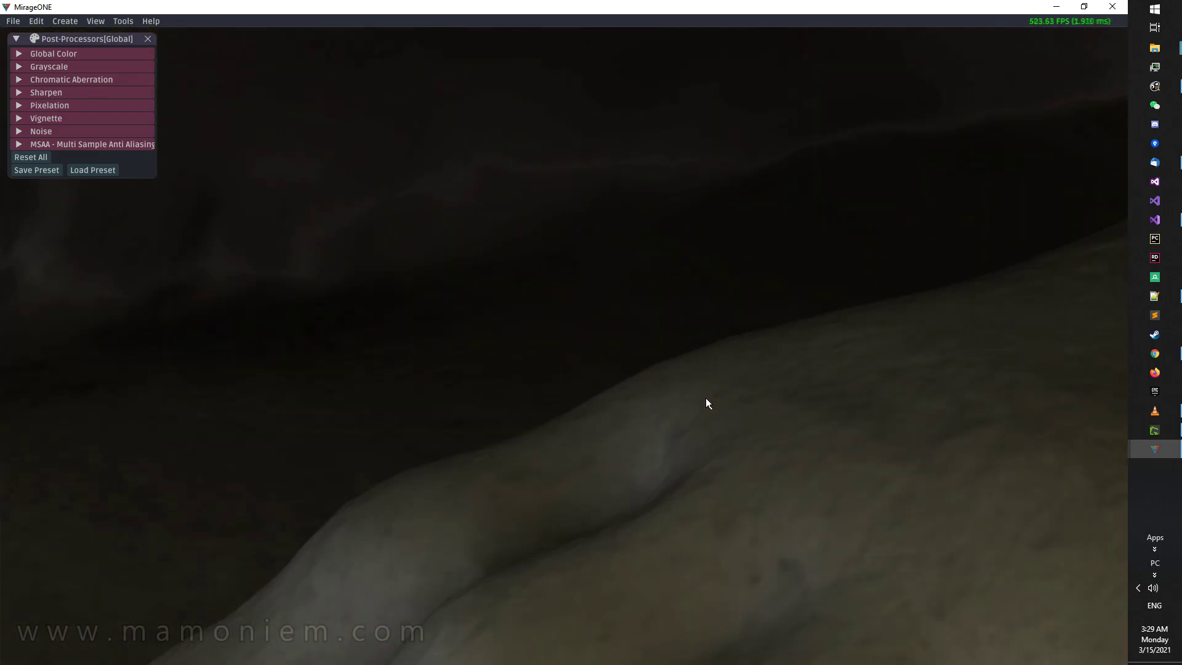
mouse_move(744, 415)
left_mouse_down()
mouse_move(843, 446)
mouse_move(807, 387)
mouse_move(819, 405)
mouse_move(705, 367)
mouse_move(739, 367)
mouse_move(719, 297)
left_mouse_up()
scroll(719, 296, "up", 3)
scroll(704, 299, "up", 3)
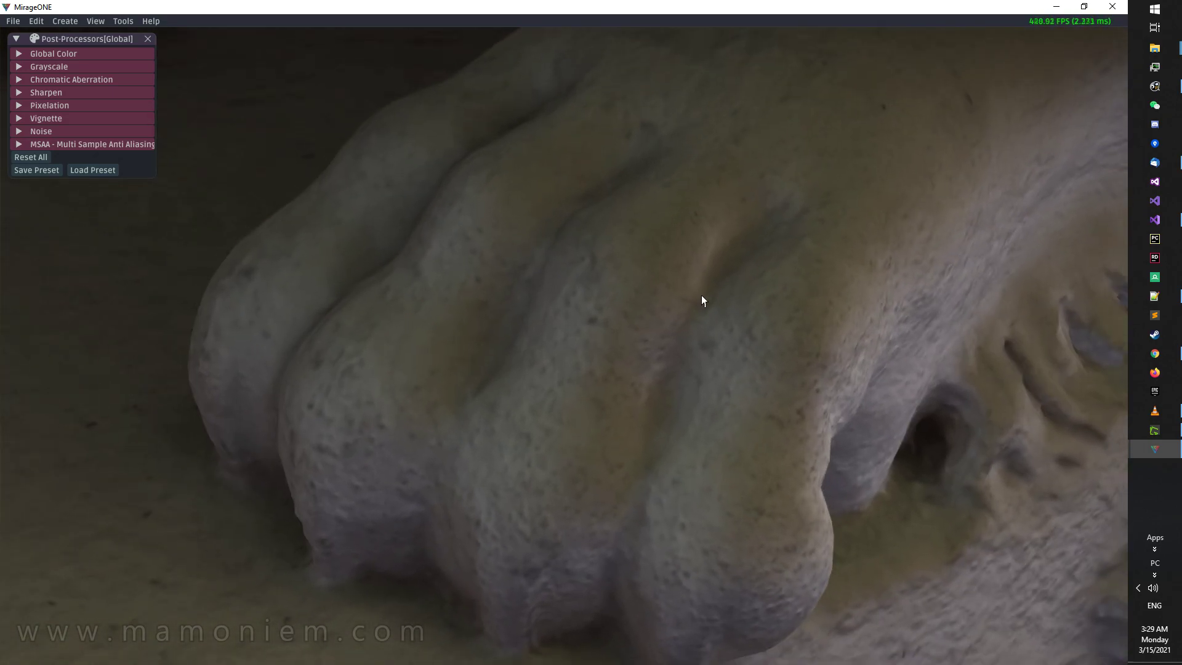
Bookmark the paw close-up as 'Left foot details'.
left_click(96, 21)
mouse_move(123, 158)
left_click(219, 162)
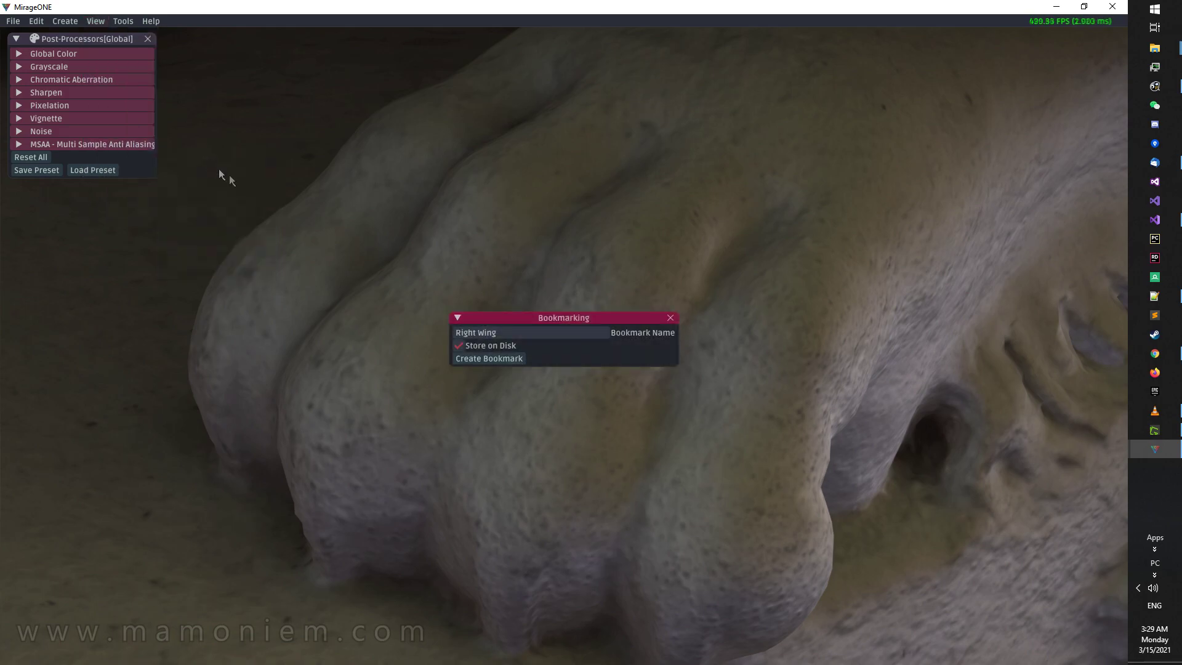
type("Left foot ")
type("details")
left_click(514, 361)
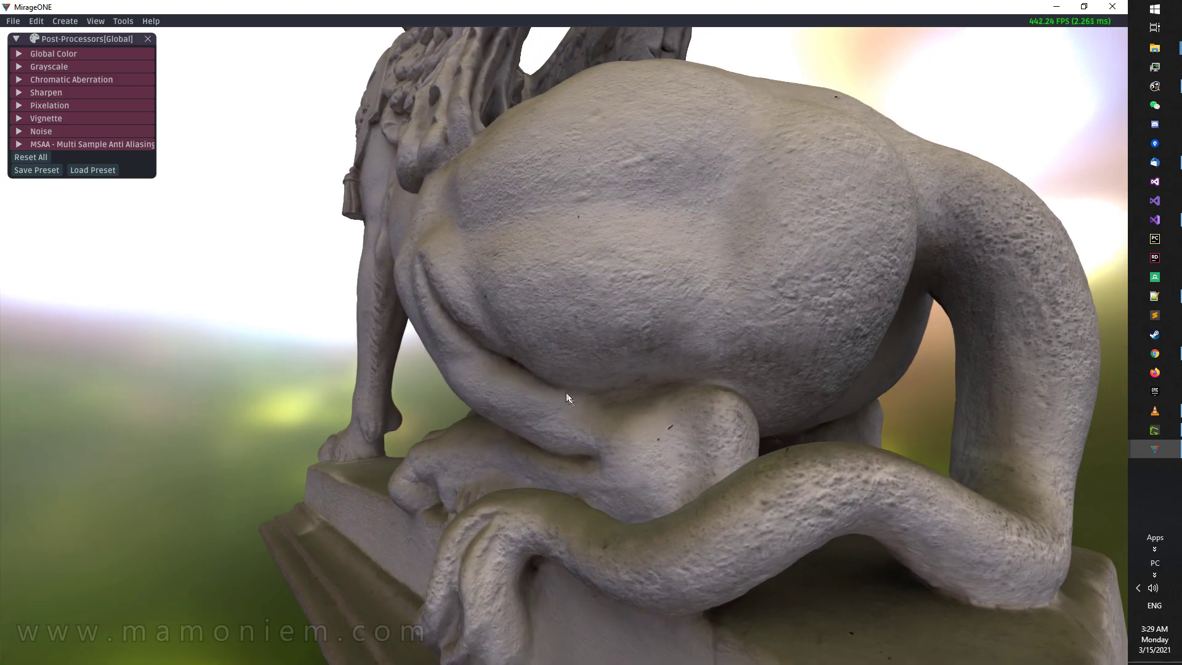
Bookmark the rear tail view as 'rear tail view very high FOV'.
left_click(112, 23)
mouse_move(145, 165)
left_click(180, 161)
type("read")
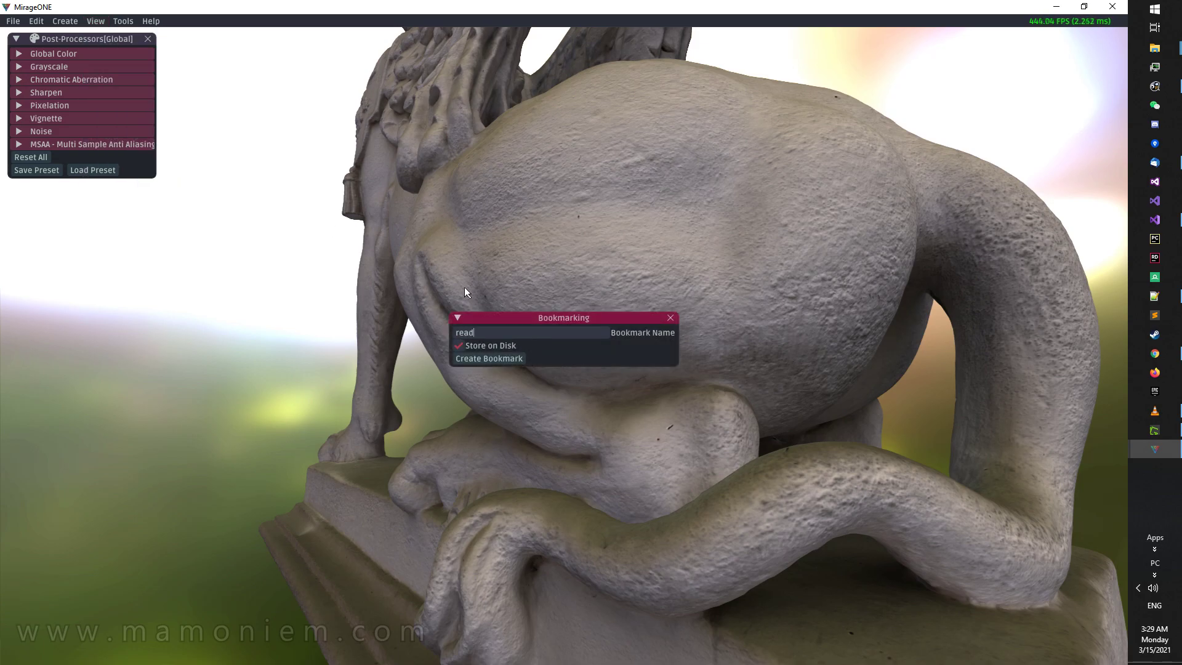
key("BackSpace")
type("r tail view very hight")
type(" FOV")
left_click(482, 359)
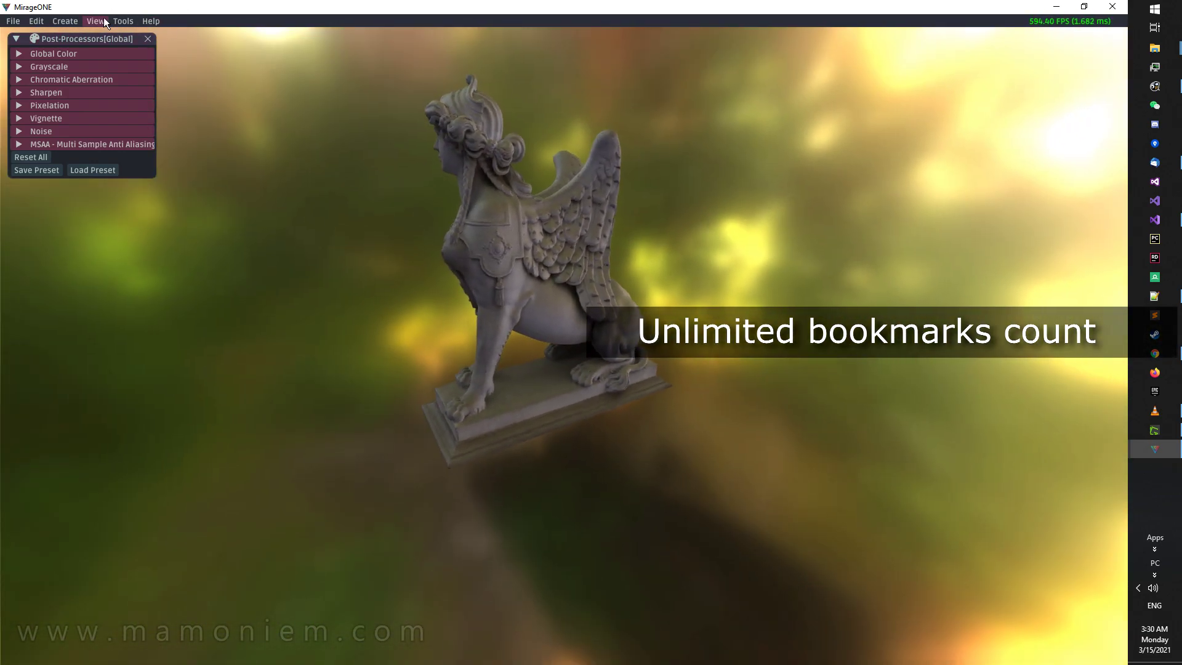
Jump through all five saved bookmarks, from Epic Sphinx View to the rear tail view.
left_click(103, 19)
mouse_move(135, 159)
left_click(195, 208)
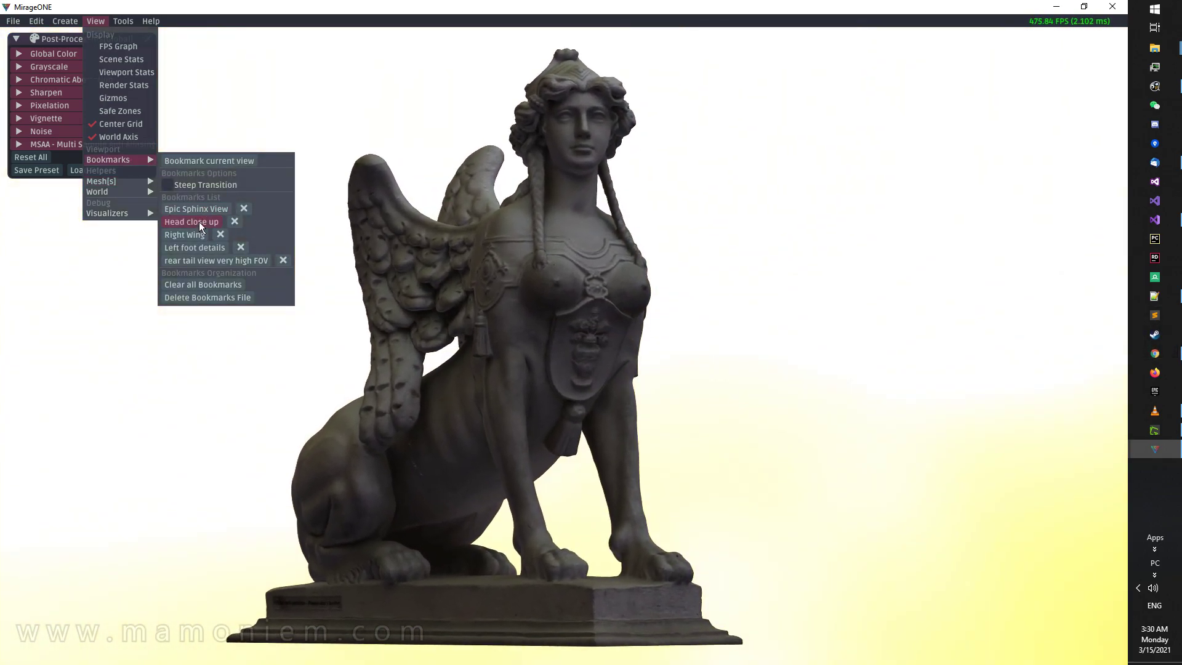
left_click(198, 222)
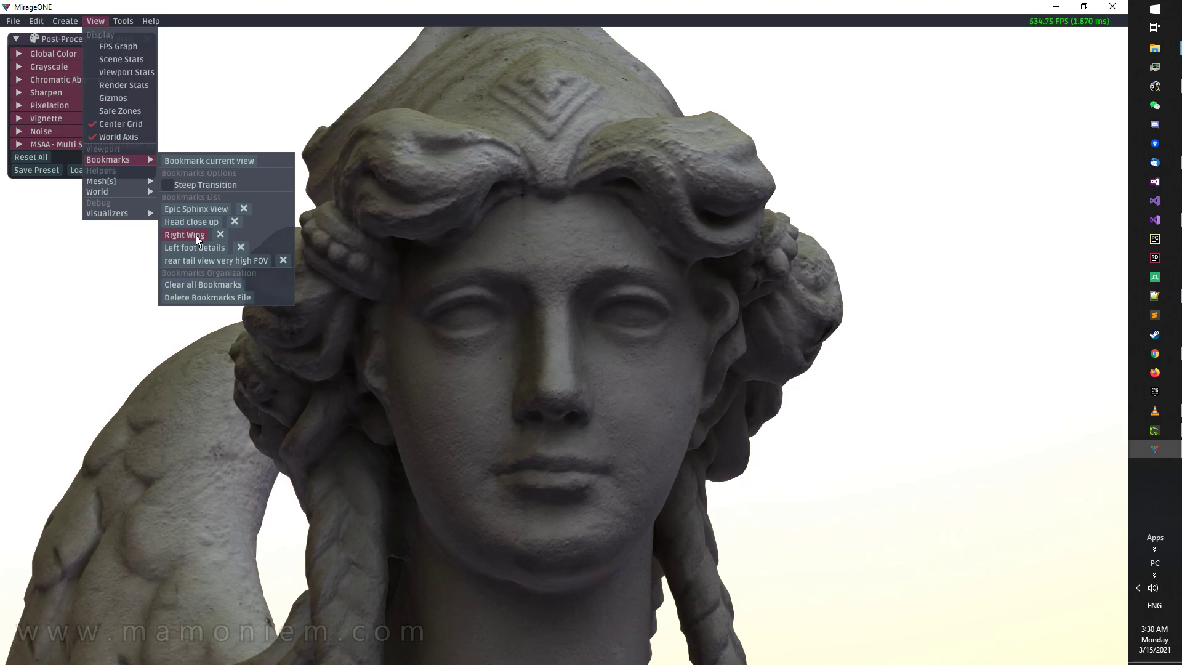
left_click(196, 235)
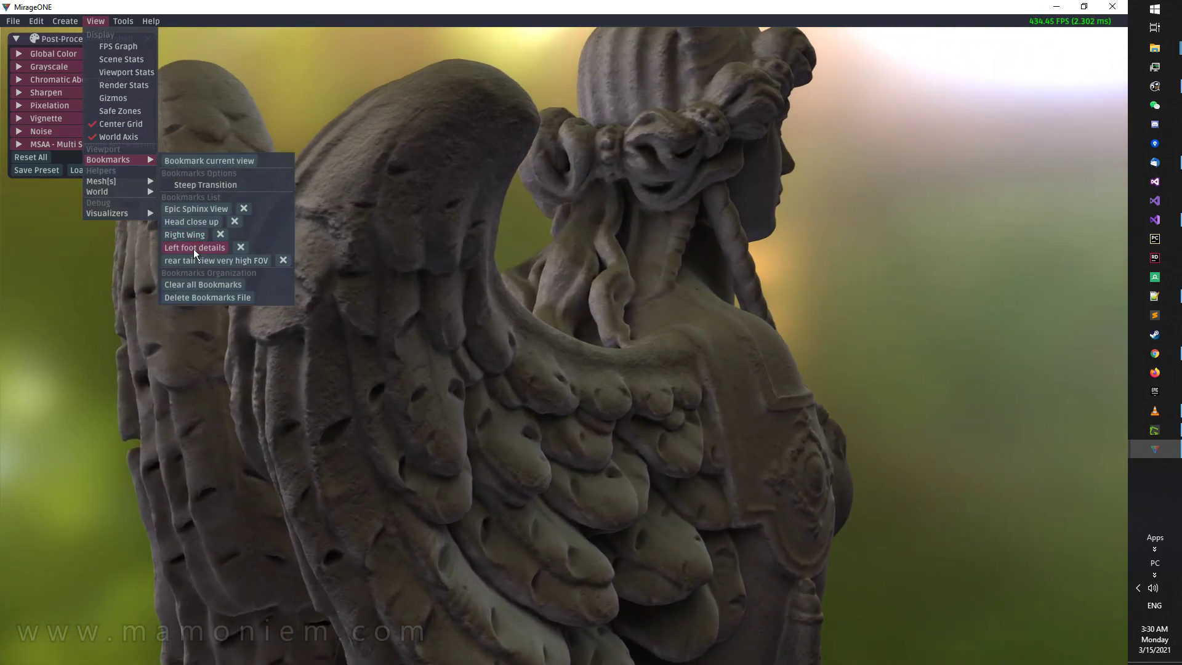
left_click(194, 249)
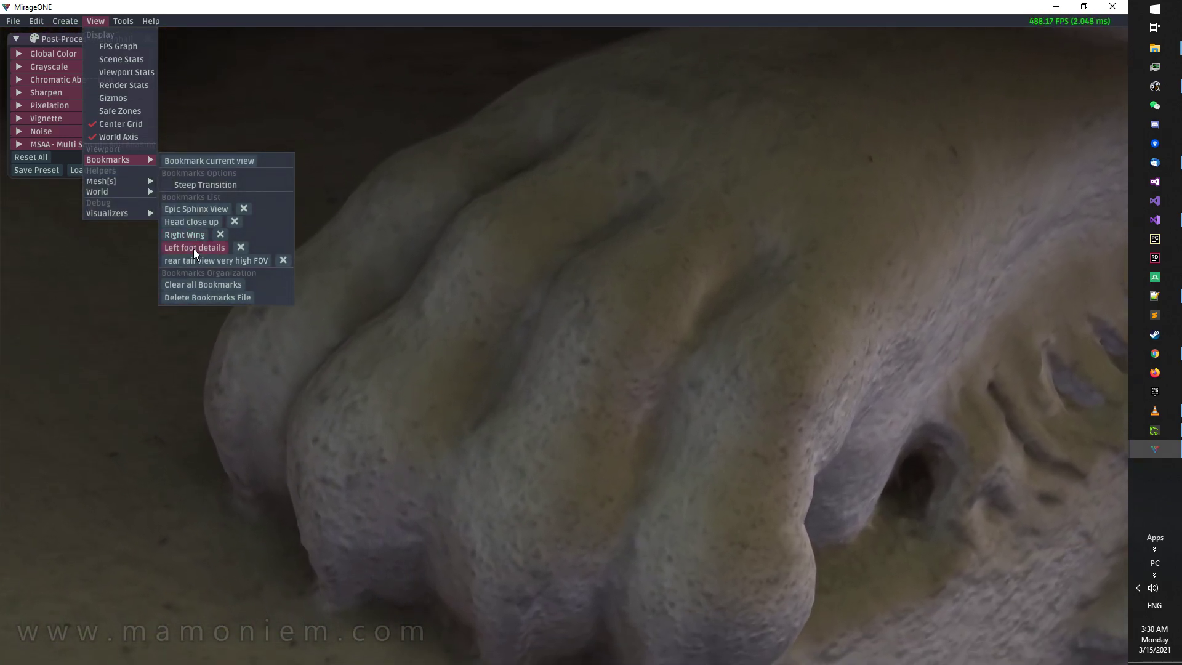
left_click(197, 260)
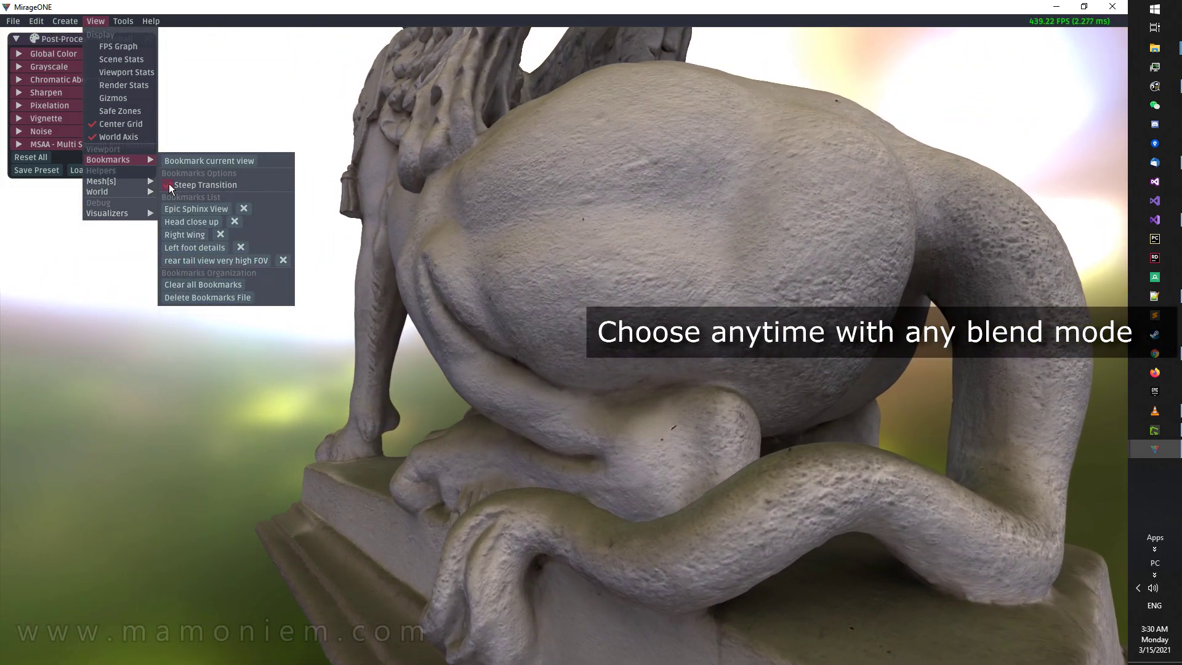
Turn on Steep Transition and cycle through the five bookmarks again.
left_click(169, 185)
left_click(202, 211)
left_click(201, 221)
left_click(197, 235)
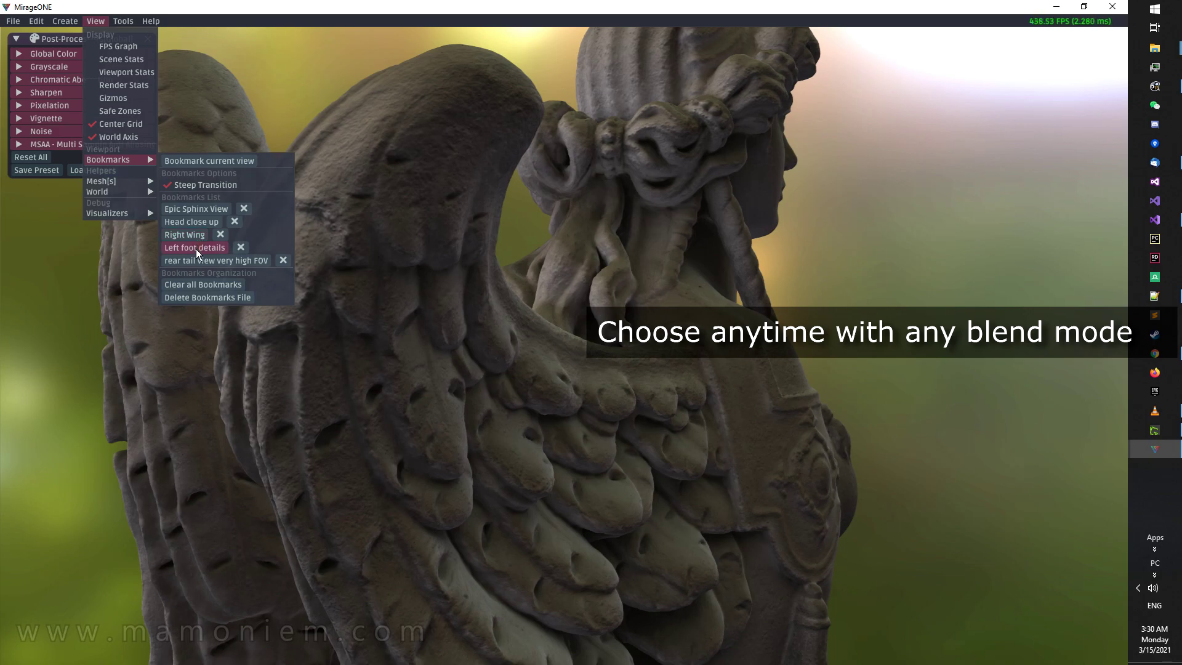
left_click(196, 247)
left_click(197, 260)
Jump back and forth between bookmarks, finishing on the Right Wing view.
left_click(194, 232)
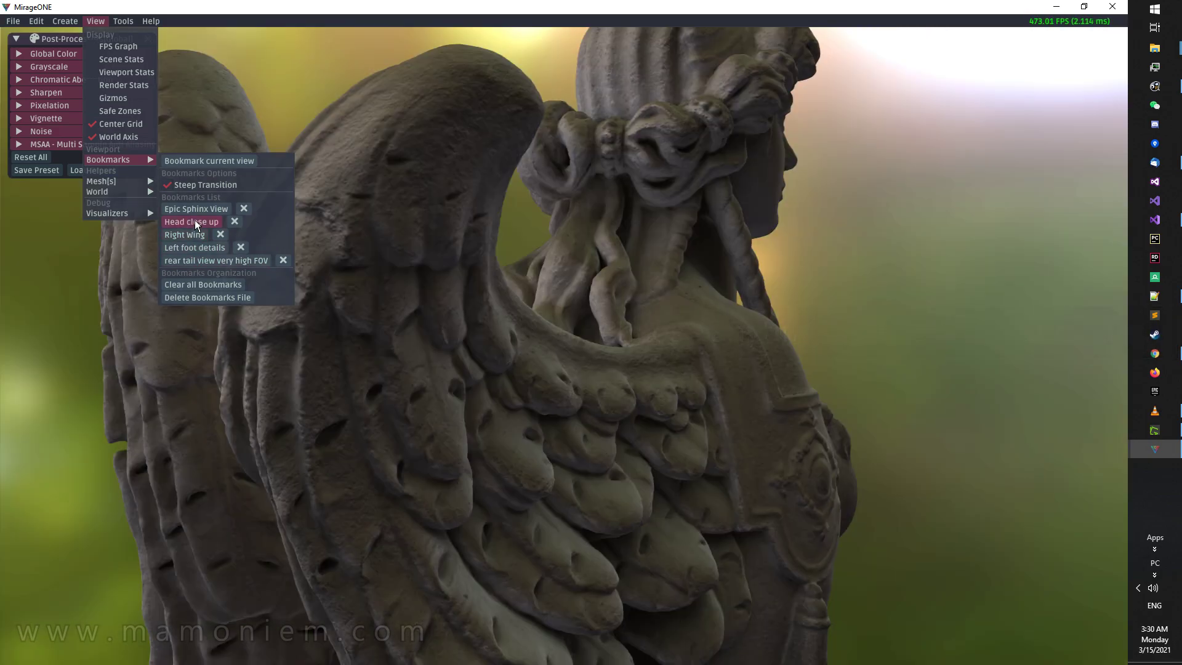
left_click(194, 222)
left_click(199, 209)
left_click(194, 234)
left_click(194, 247)
left_click(194, 260)
left_click(194, 235)
left_click(328, 149)
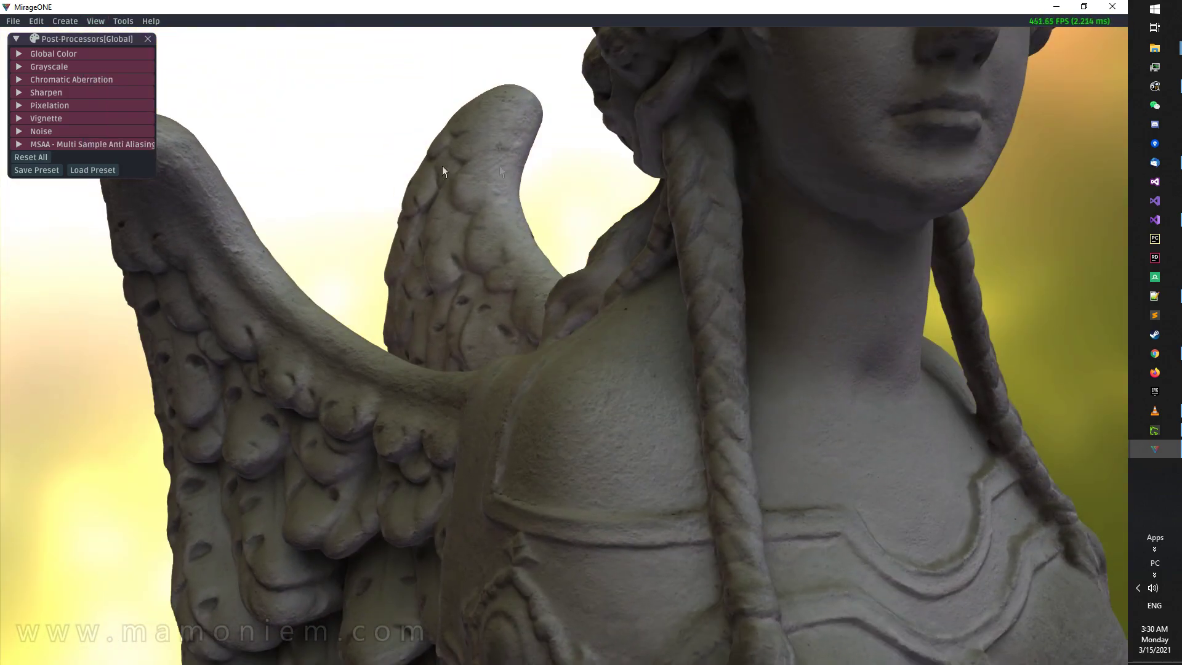
Zoom onto the statue's lips and save the view as disk-stored bookmark 'lips only'.
left_click_drag(375, 128, 615, 162)
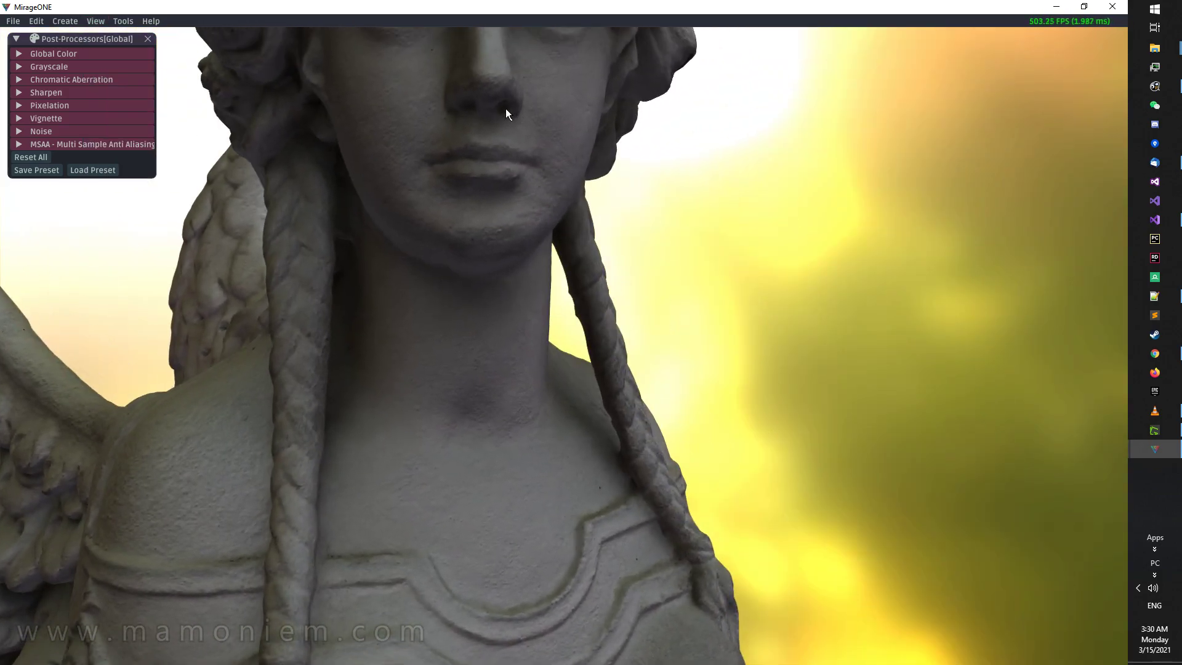
scroll(504, 117, "up", 10)
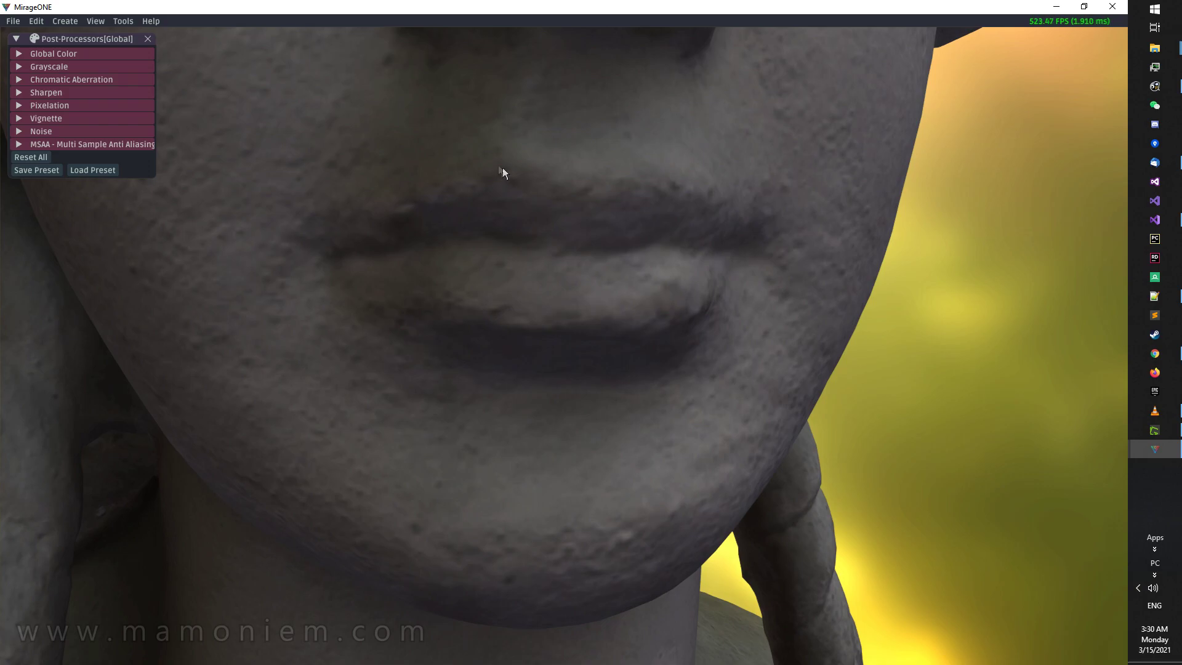
left_click(95, 21)
mouse_move(123, 159)
left_click(189, 162)
type("lips only")
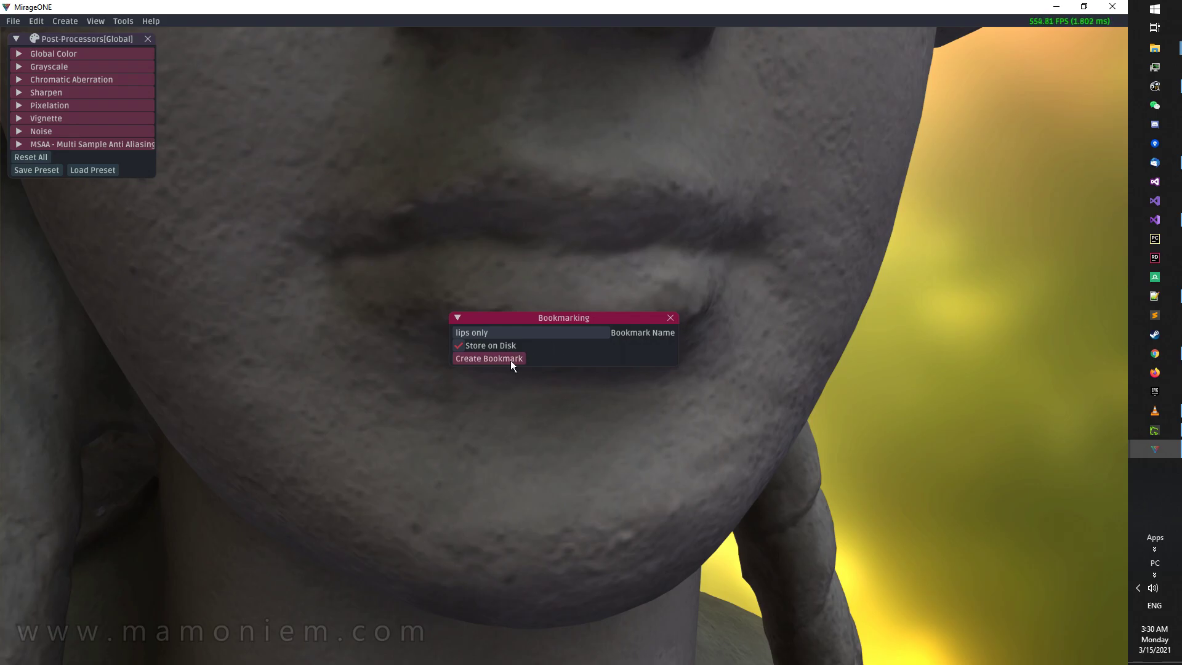
left_click(511, 361)
scroll(520, 340, "down", 10)
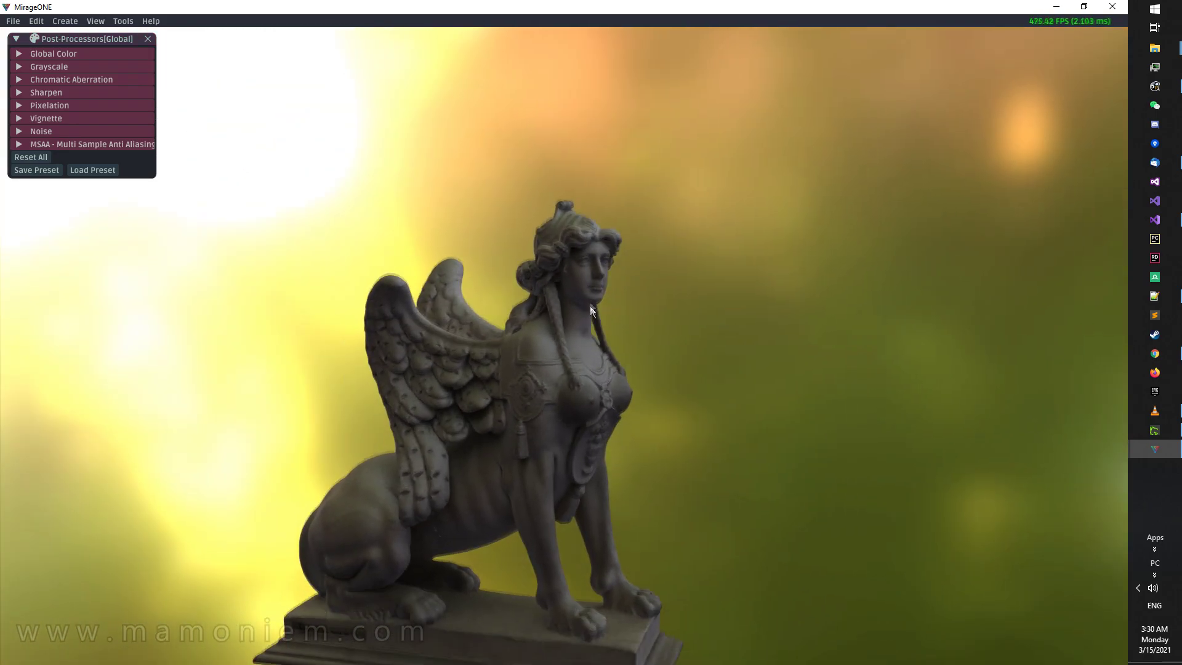
Flip back and forth through the saved bookmark views with Page Up and Page Down.
left_click_drag(589, 313, 580, 183)
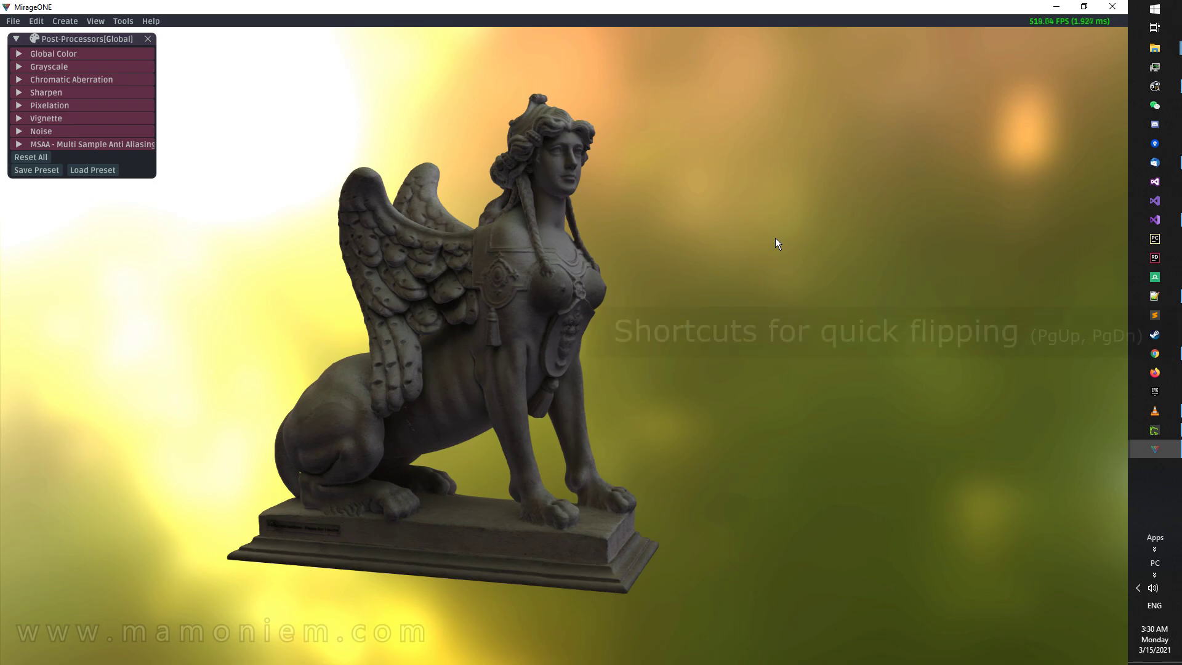
key("Page_Down")
key("Page_Down")
key("Page_Down")
key("Page_Down")
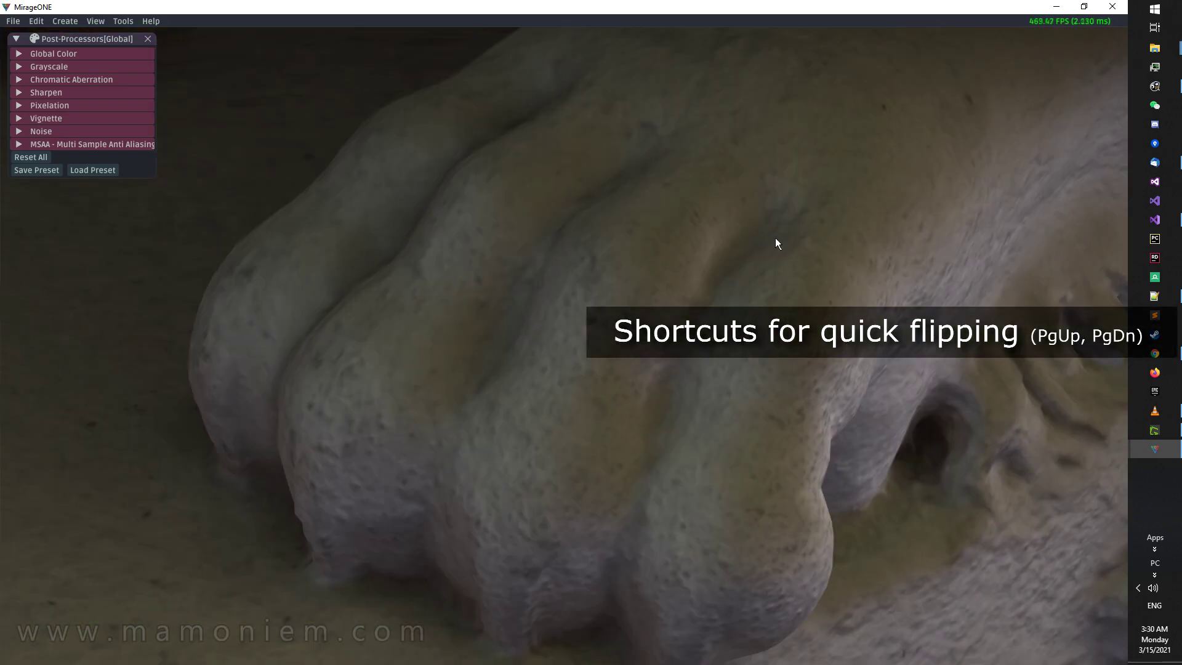
key("Page_Down")
key("Page_Down")
key("Page_Down")
key("Page_Up")
key("Page_Down")
key("Page_Up")
key("Page_Up")
key("Page_Up")
key("Page_Down")
key("Page_Up")
key("Page_Down")
key("Page_Down")
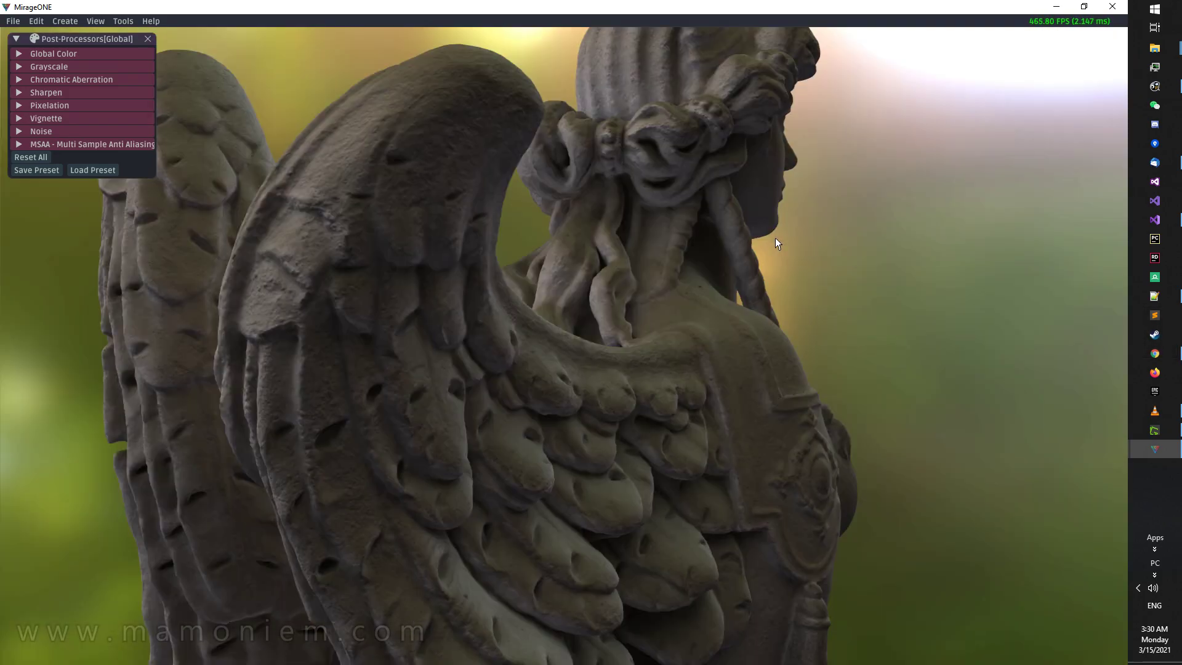
key("Page_Down")
key("Page_Down")
key("Page_Down")
key("Page_Down")
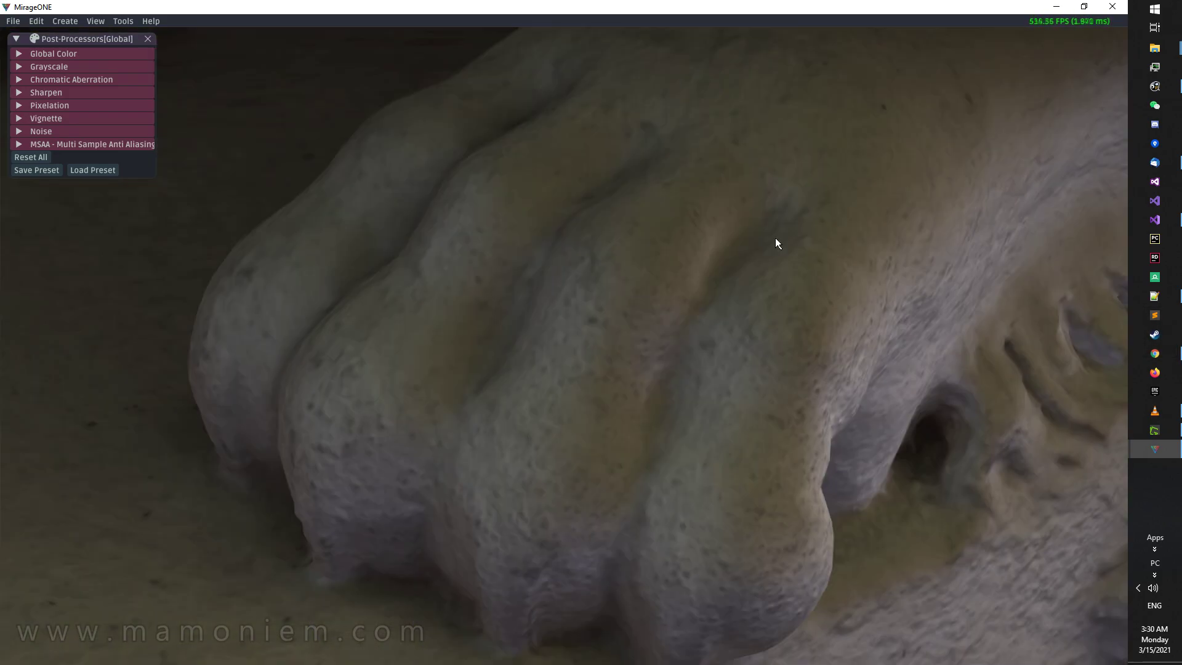
Switch off Steep Transition and blend forward through four bookmarks with Page Down.
left_click(96, 21)
mouse_move(132, 161)
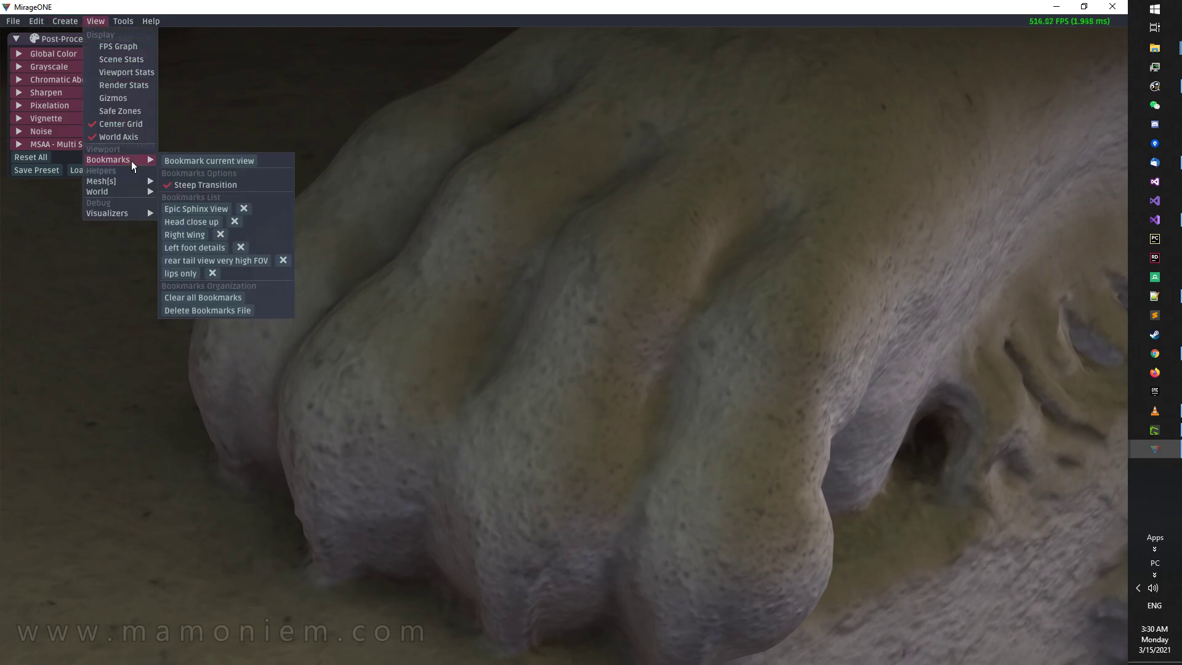
left_click(170, 186)
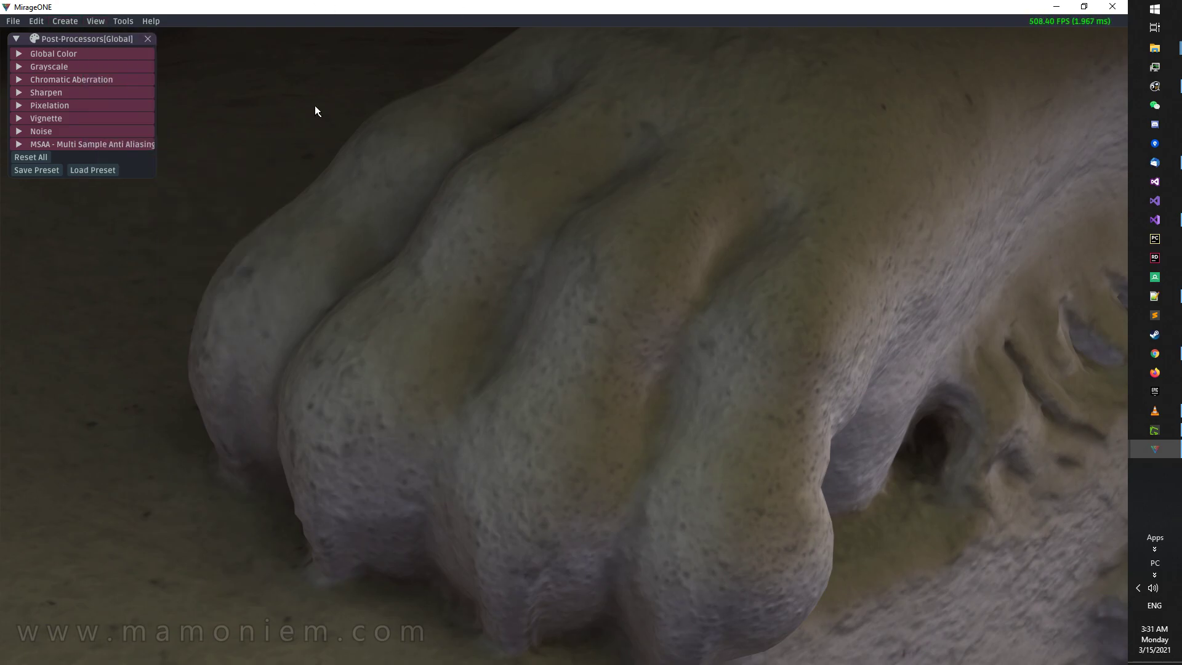
key("Page_Down")
key("Page_Down")
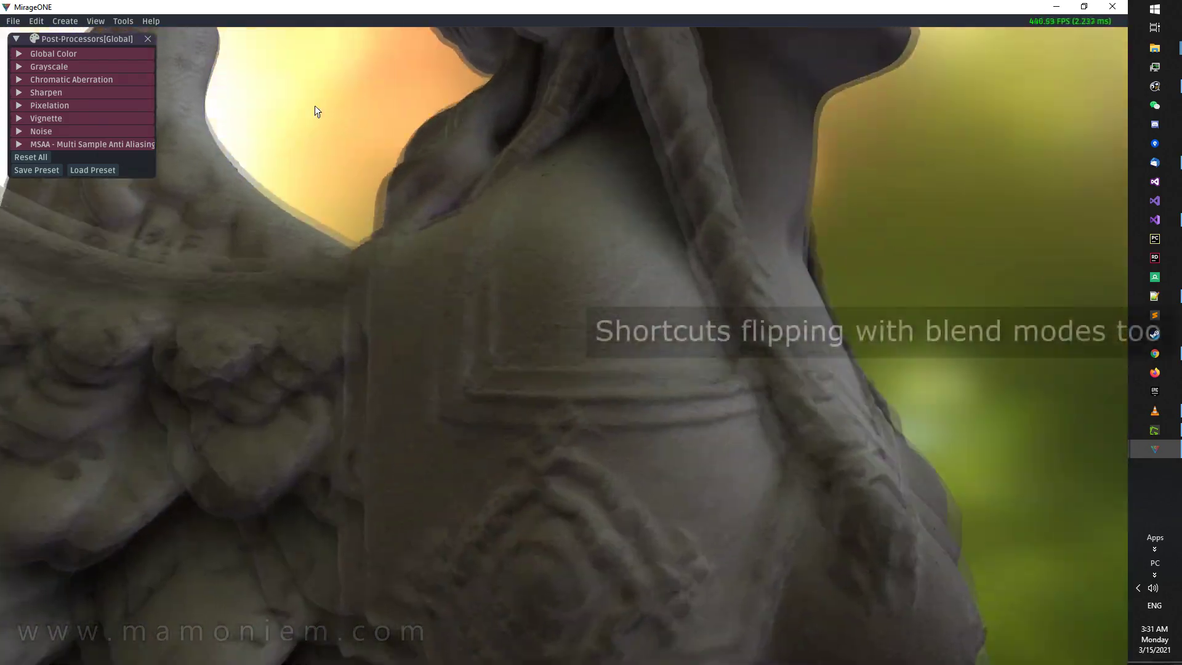
key("Page_Down")
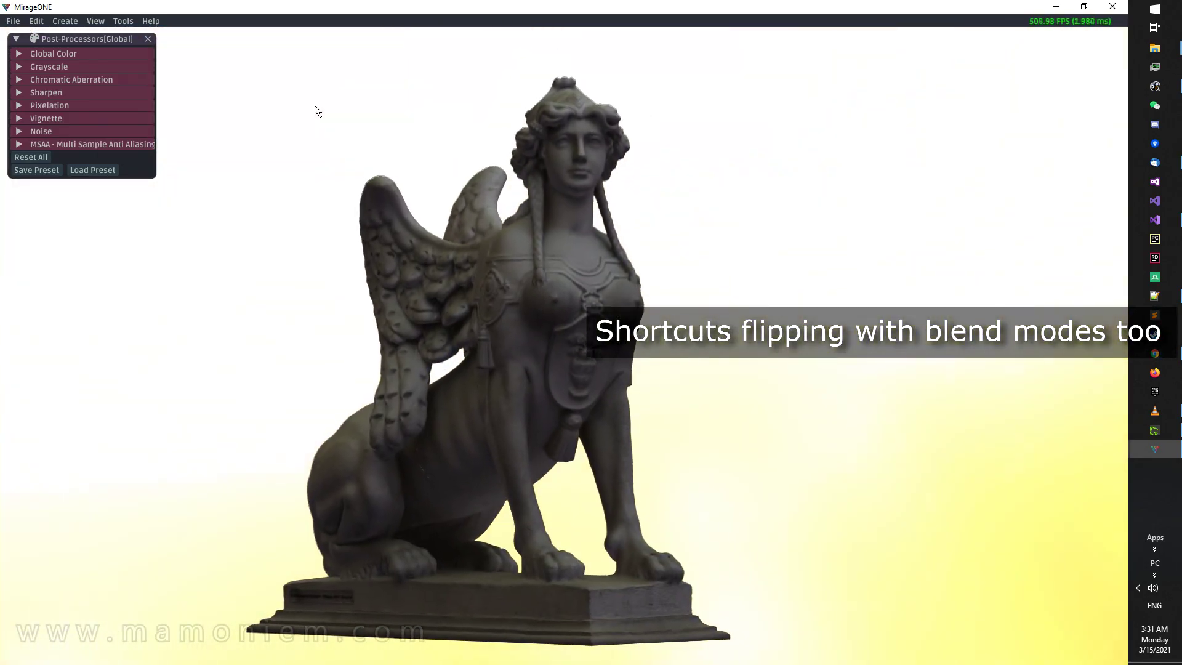
key("Page_Down")
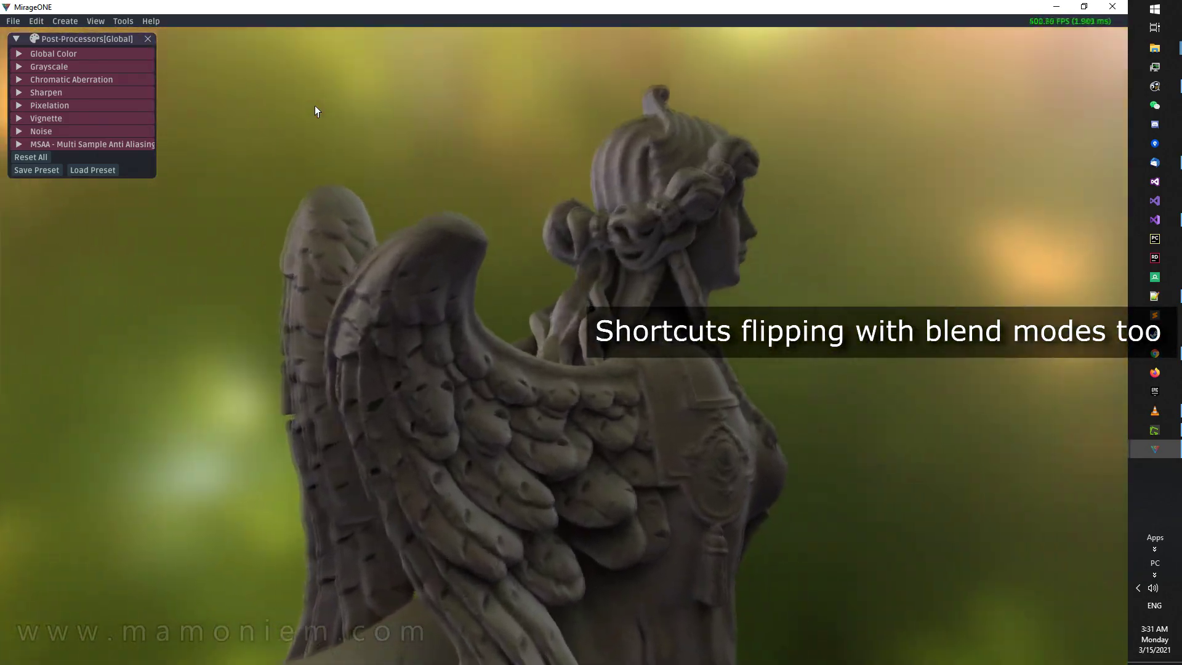
key("Page_Down")
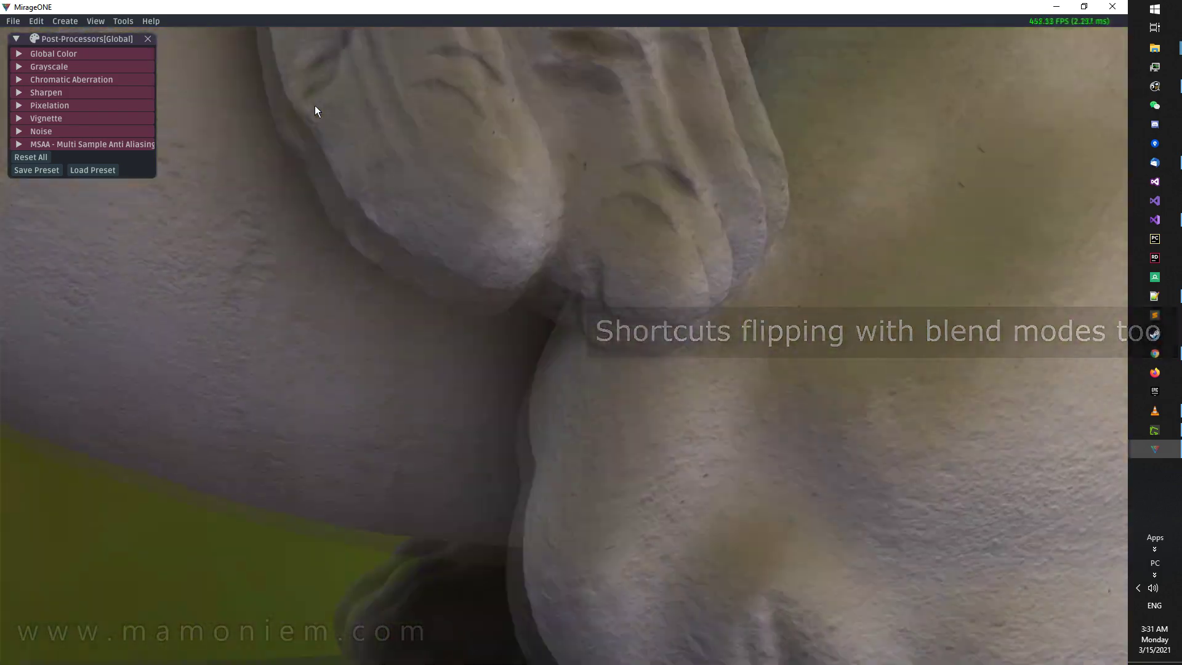
key("Page_Down")
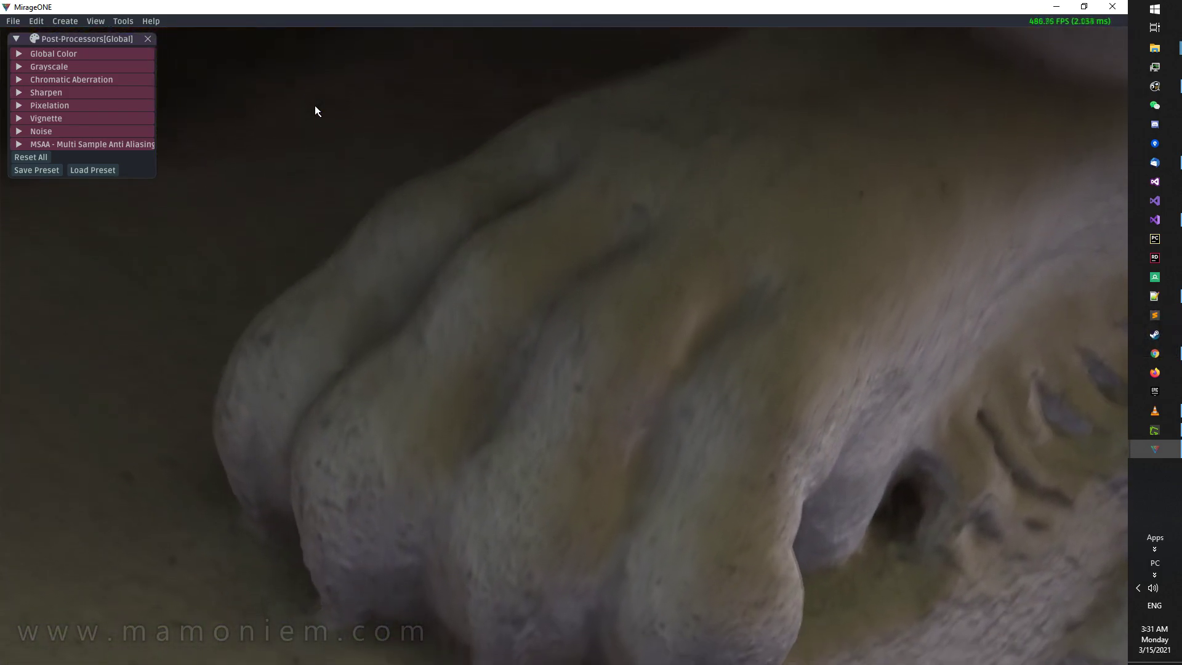
Delete the 'lips only' bookmark and jump to the rear tail view bookmark.
left_click(96, 20)
mouse_move(140, 163)
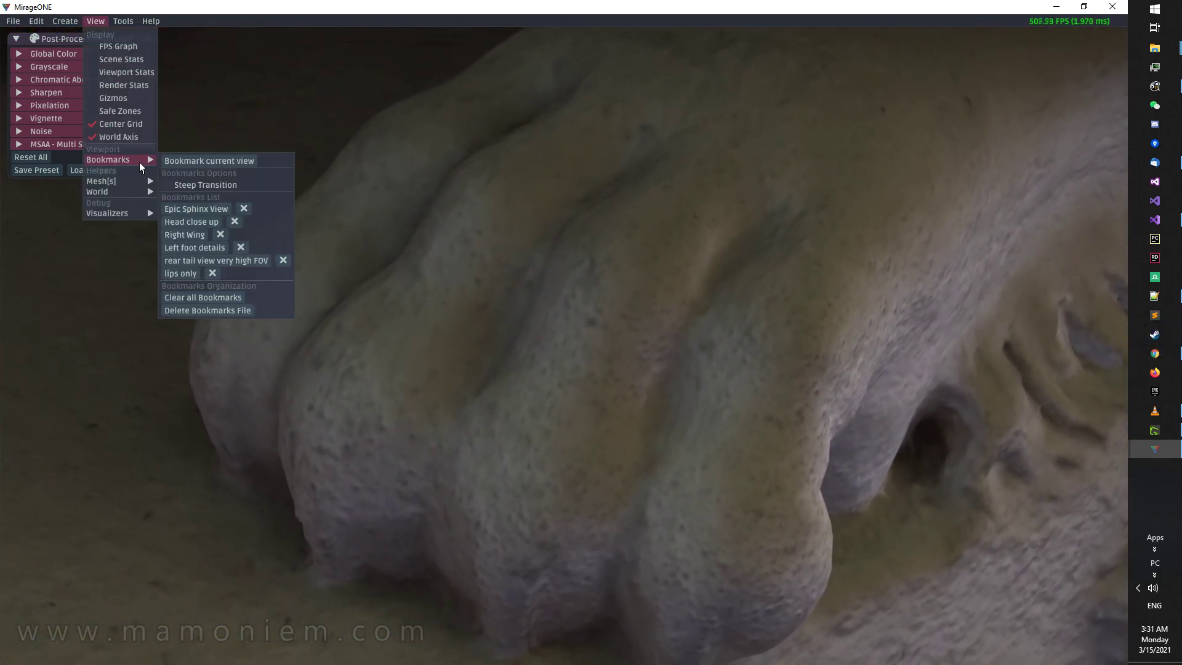
left_click(213, 274)
left_click(217, 264)
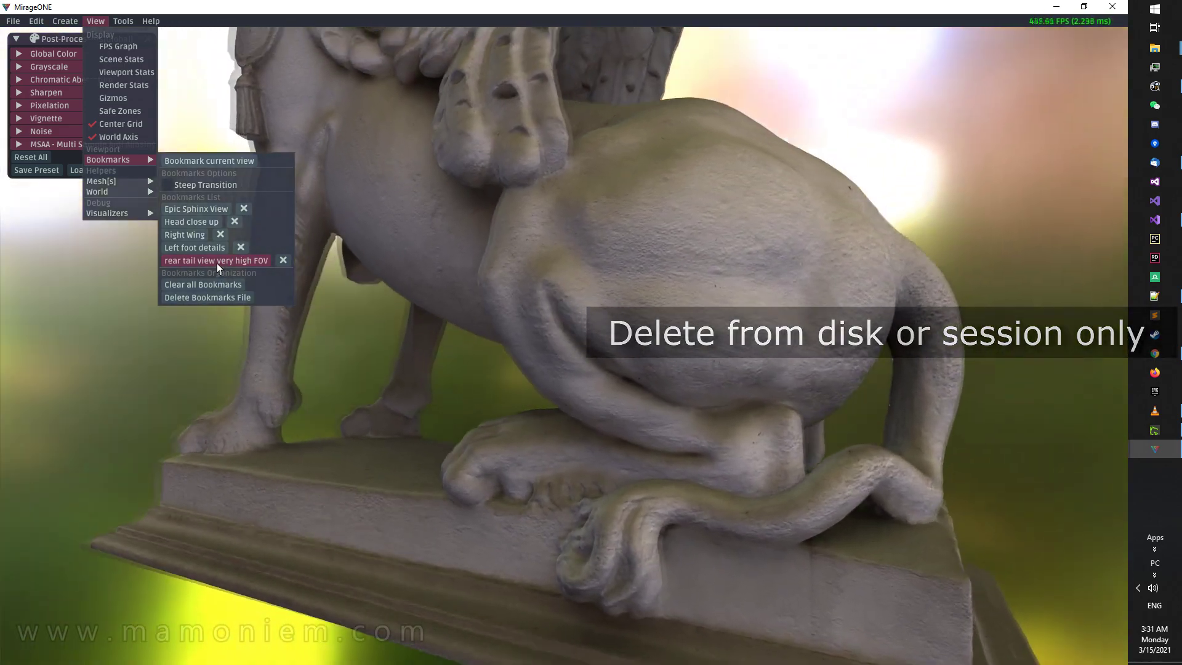
left_click(843, 94)
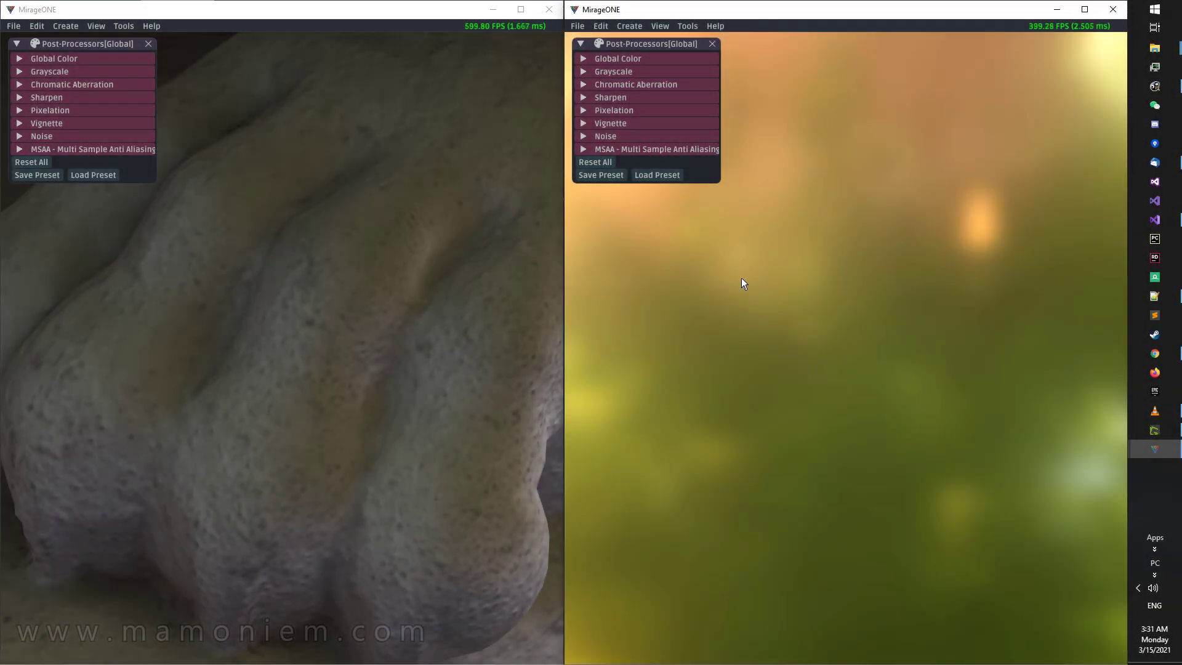
Load scene.gltf into the second window and orbit around the newly loaded sphinx.
left_click(576, 27)
left_click(613, 82)
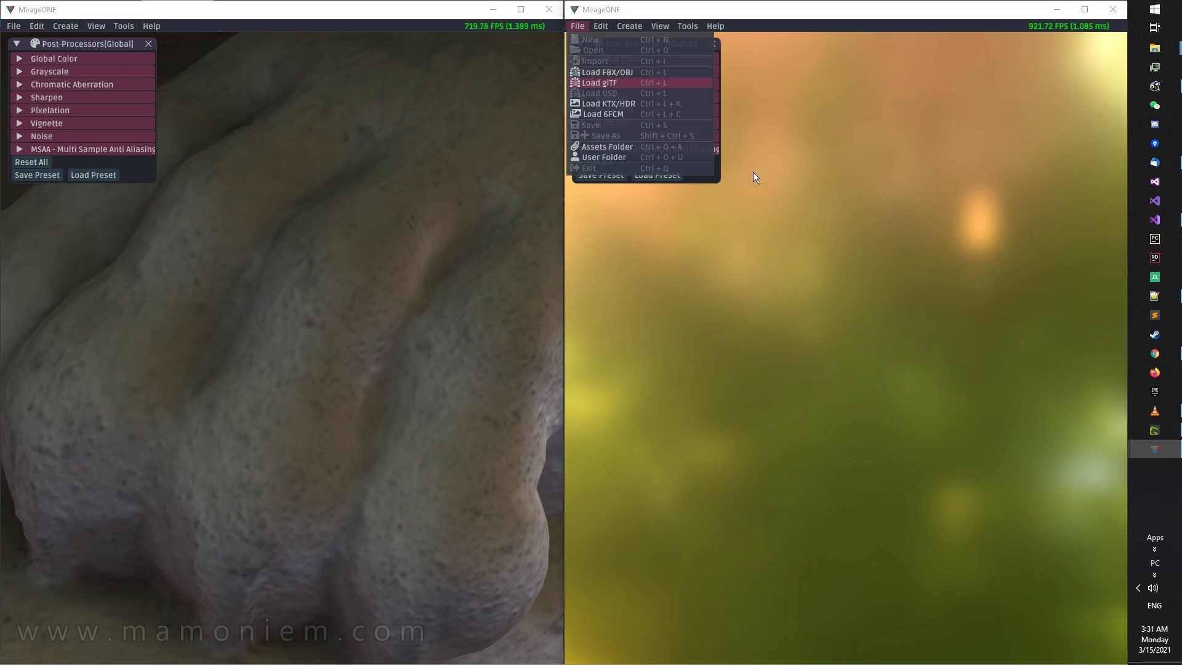
double_click(334, 393)
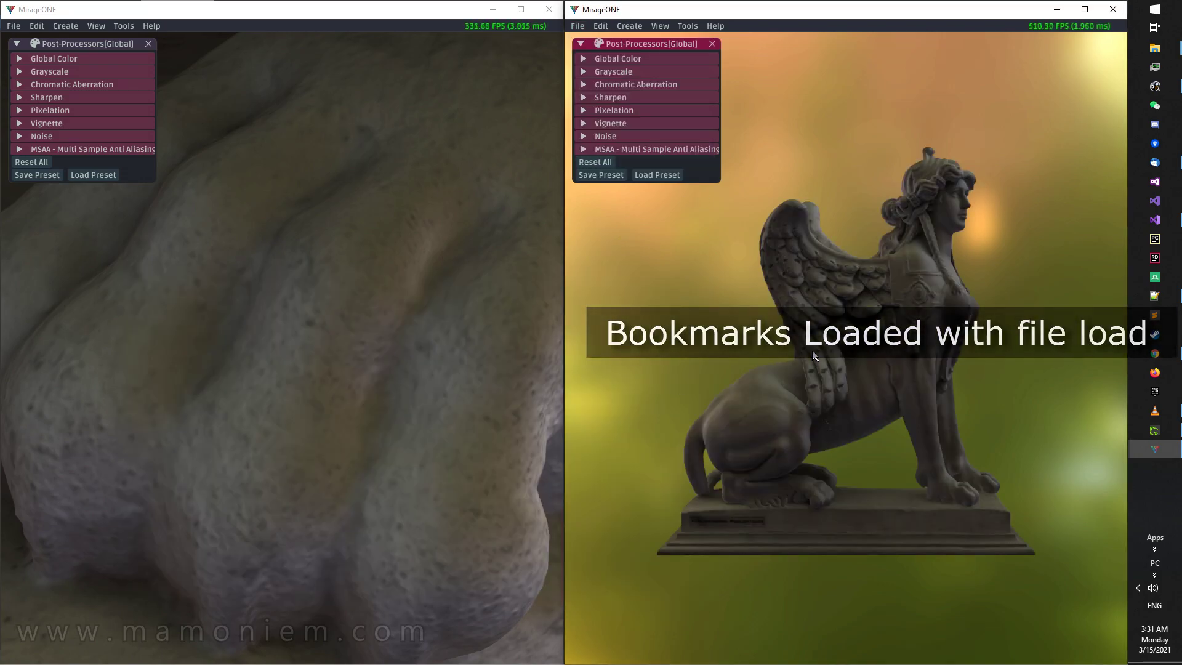
left_click_drag(813, 356, 933, 401)
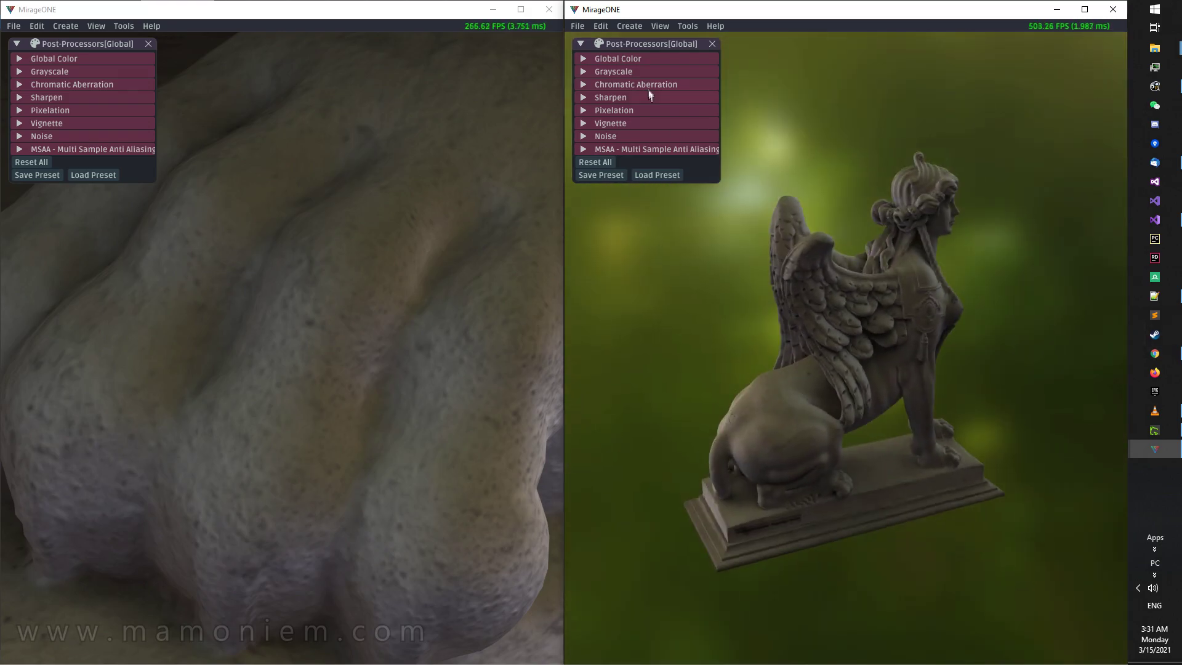
left_click(713, 43)
Jump the second window to Epic Sphinx View, then to Head close up.
left_click(660, 26)
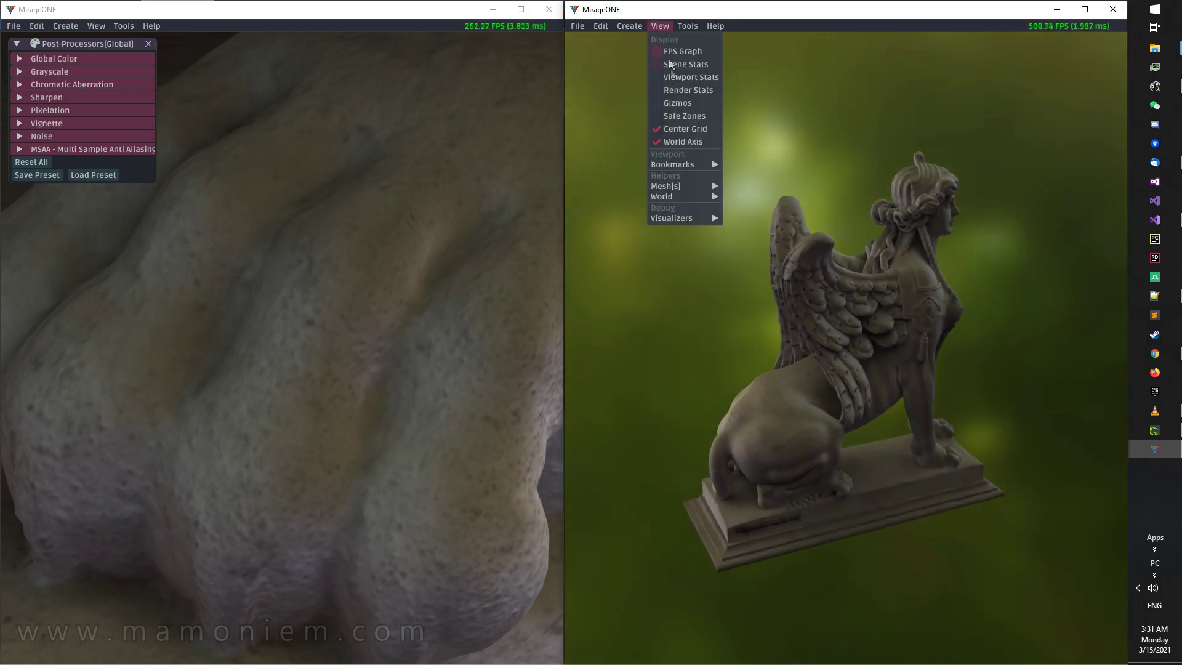
mouse_move(692, 163)
left_click(762, 213)
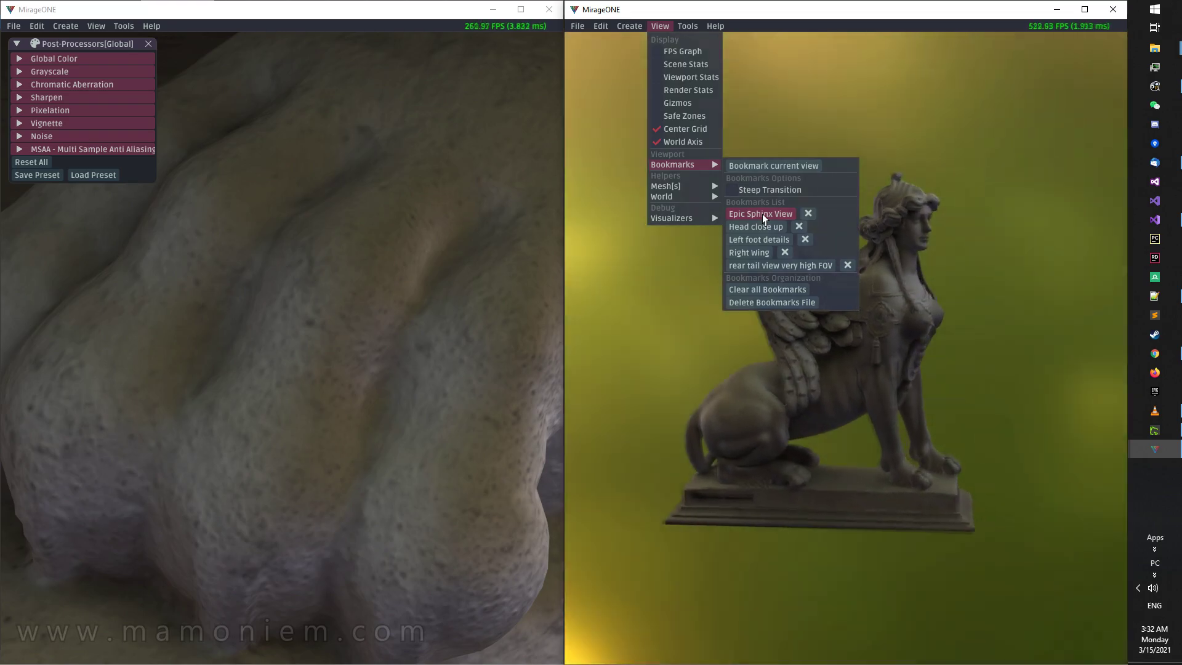
left_click(766, 227)
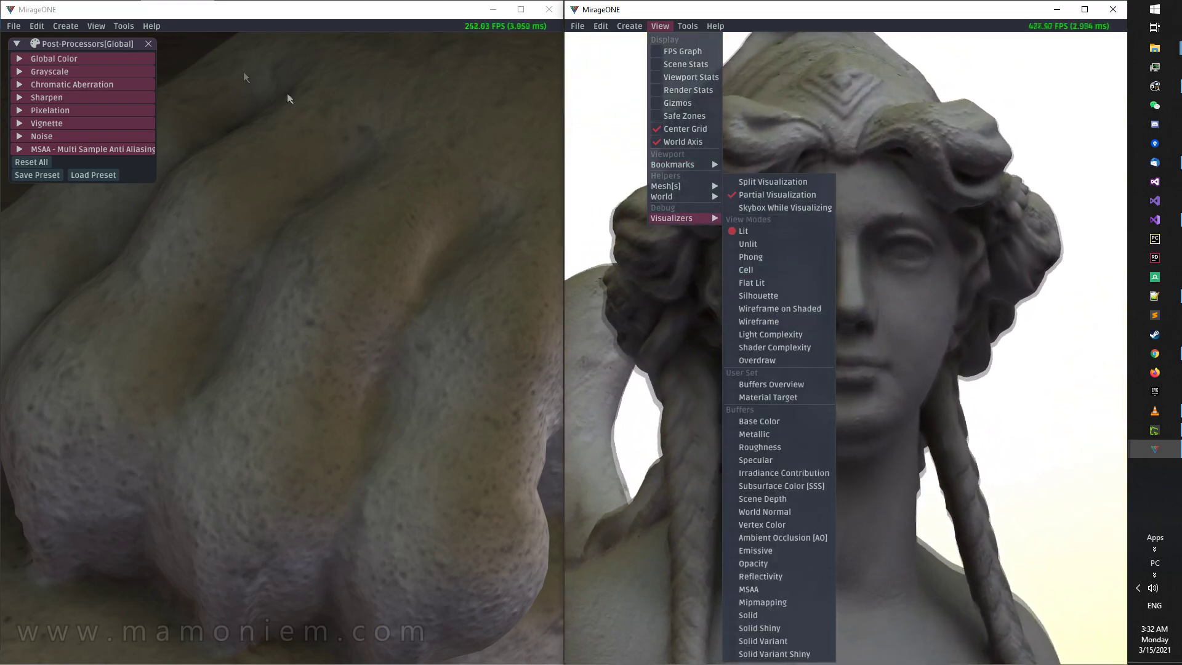
Show the Head close up bookmark in the first window as well.
left_click(96, 26)
mouse_move(134, 165)
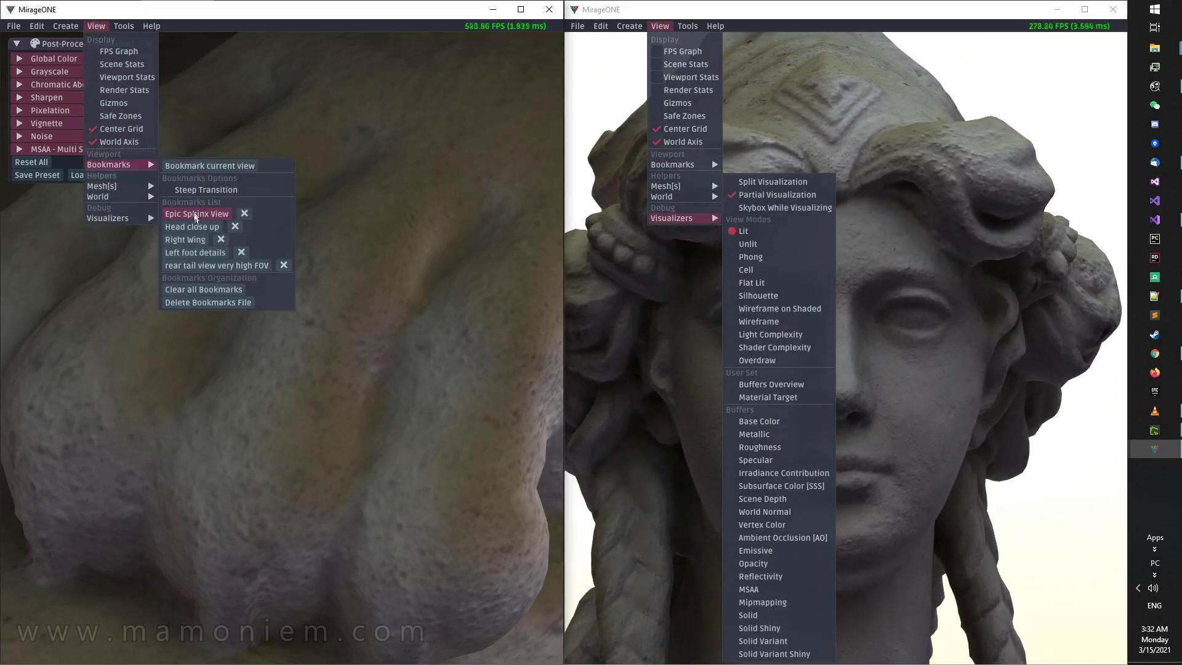
left_click(203, 229)
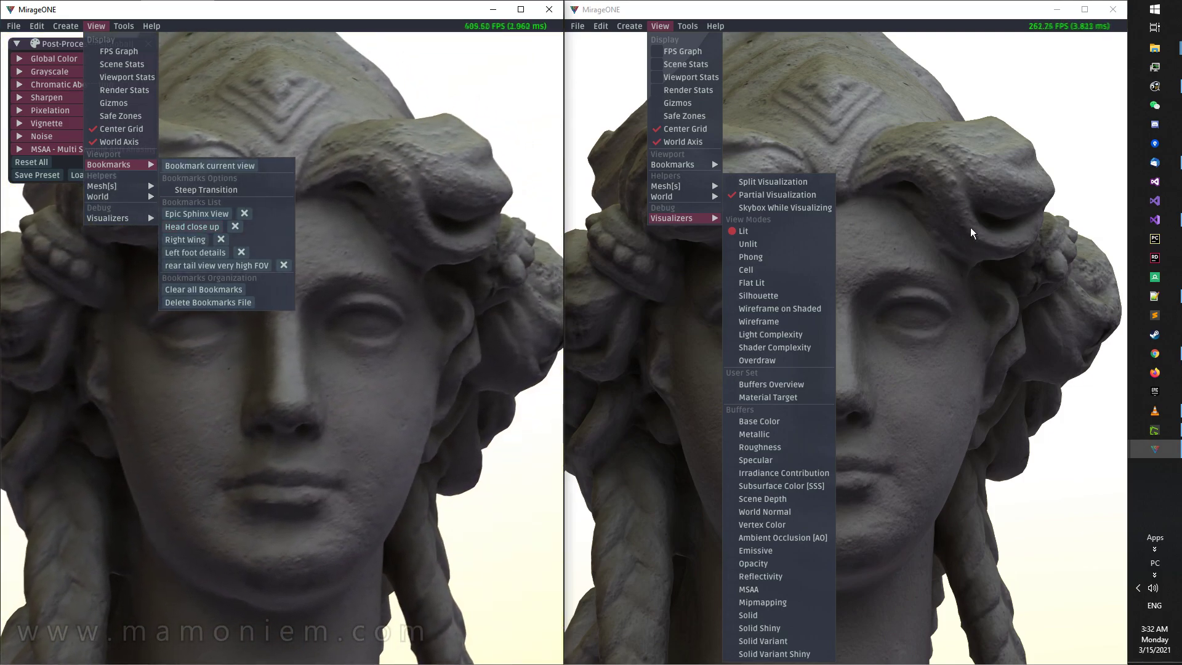
left_click(815, 147)
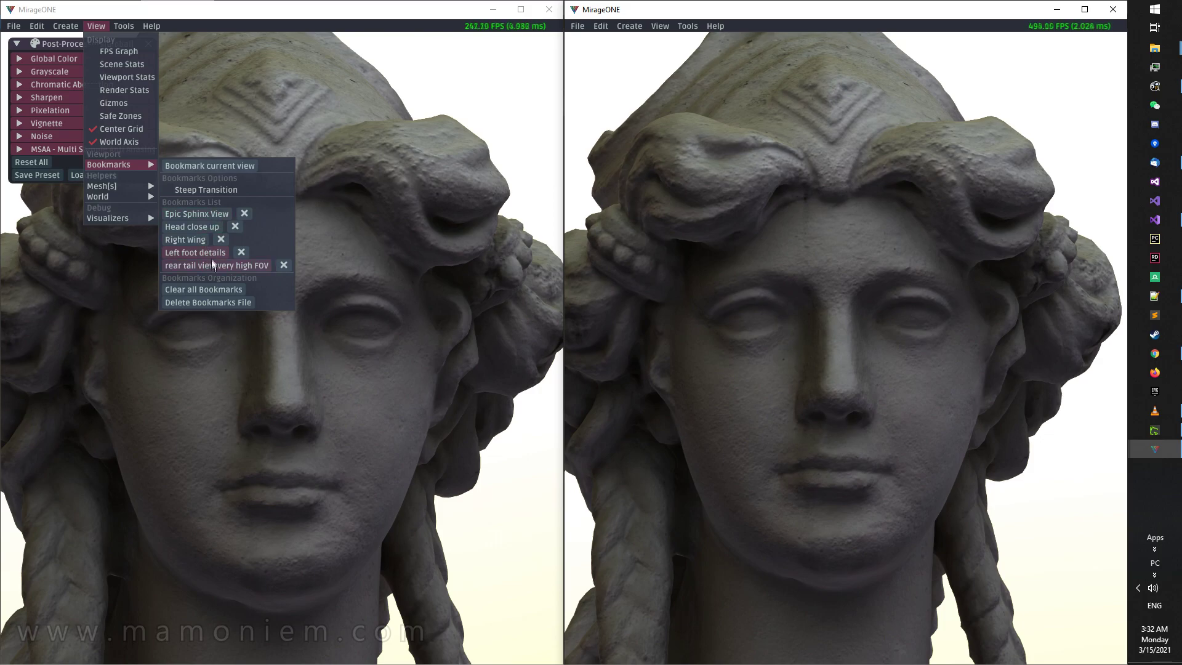
left_click(429, 128)
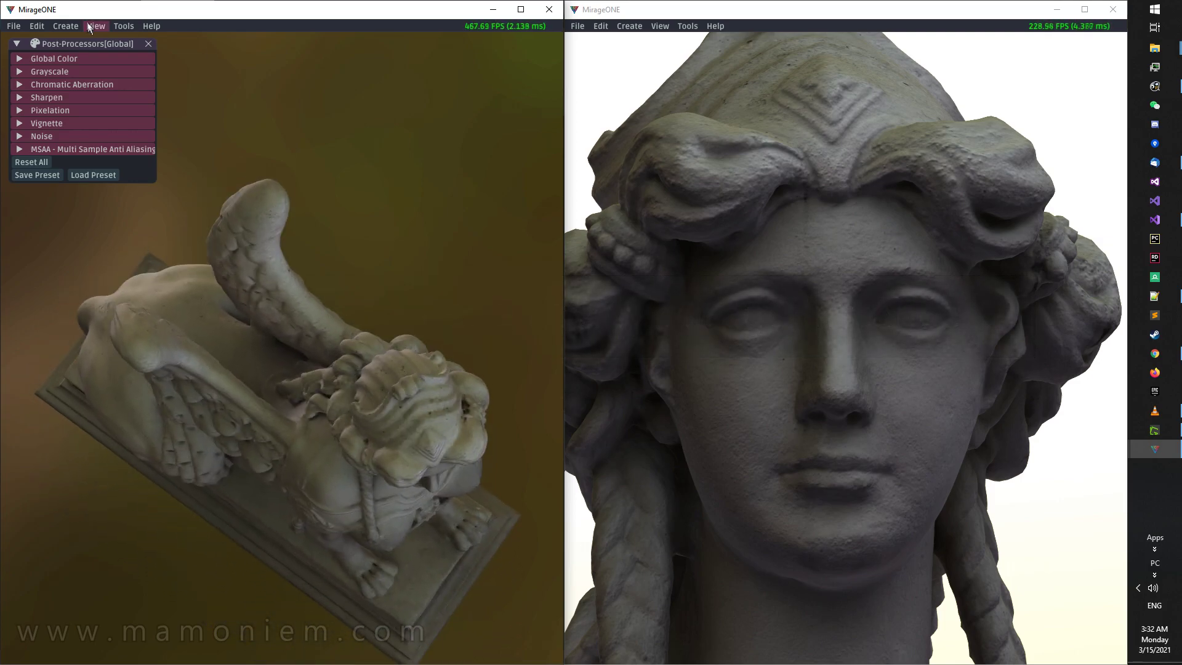
Bookmark the left window's current view as 'top view'.
left_click(94, 25)
mouse_move(130, 164)
left_click(204, 165)
type("top view")
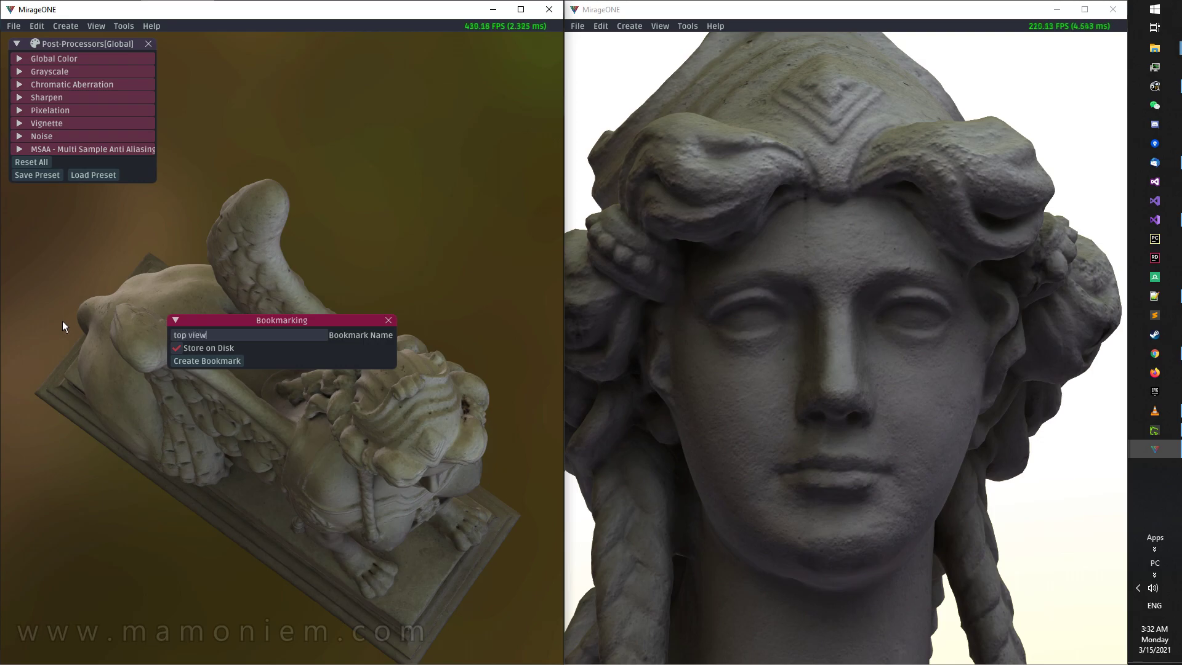
left_click(176, 361)
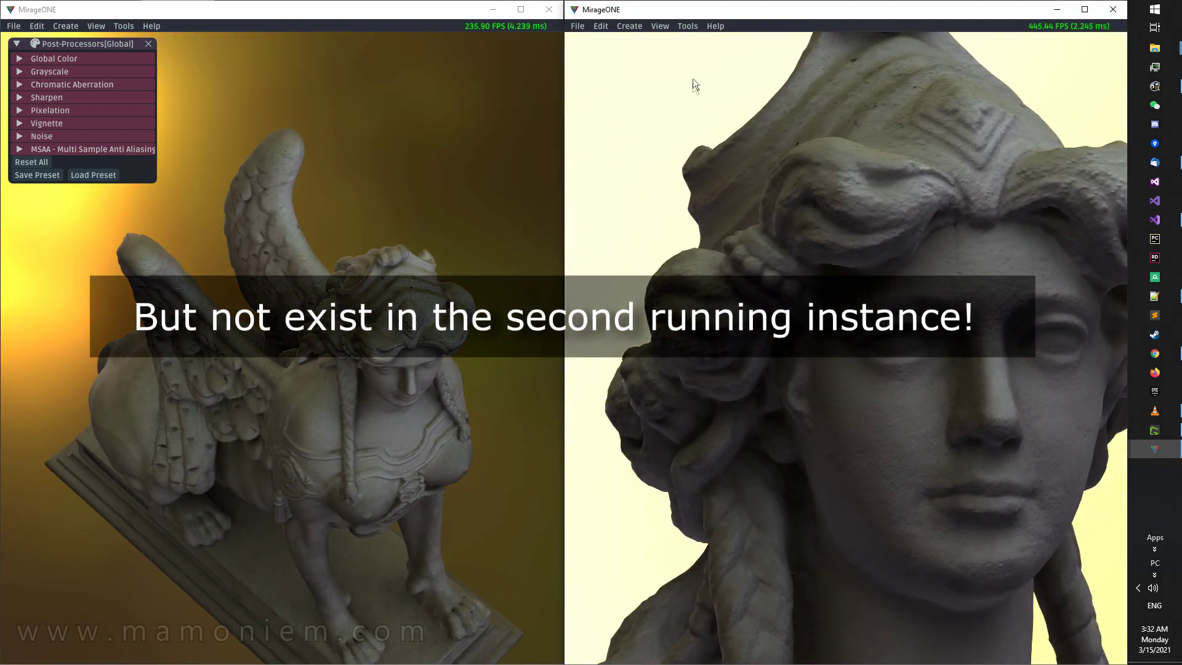
Check that 'top view' is missing from the right window's bookmarks list.
left_click(660, 26)
mouse_move(679, 165)
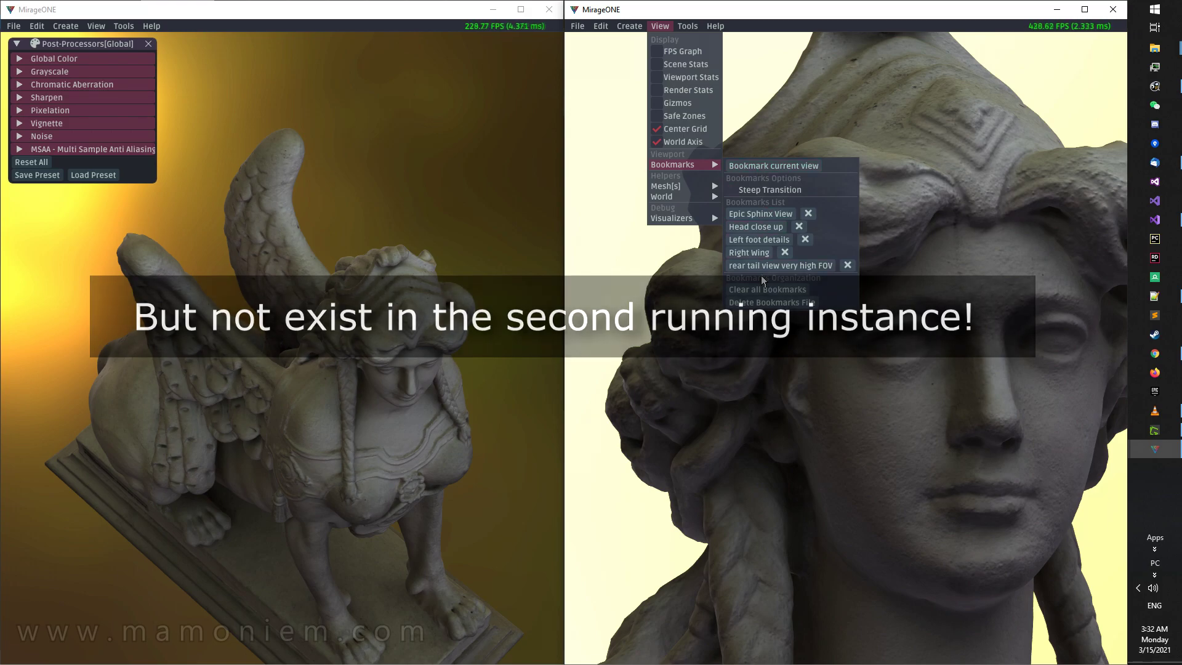
left_click(620, 259)
left_click(687, 25)
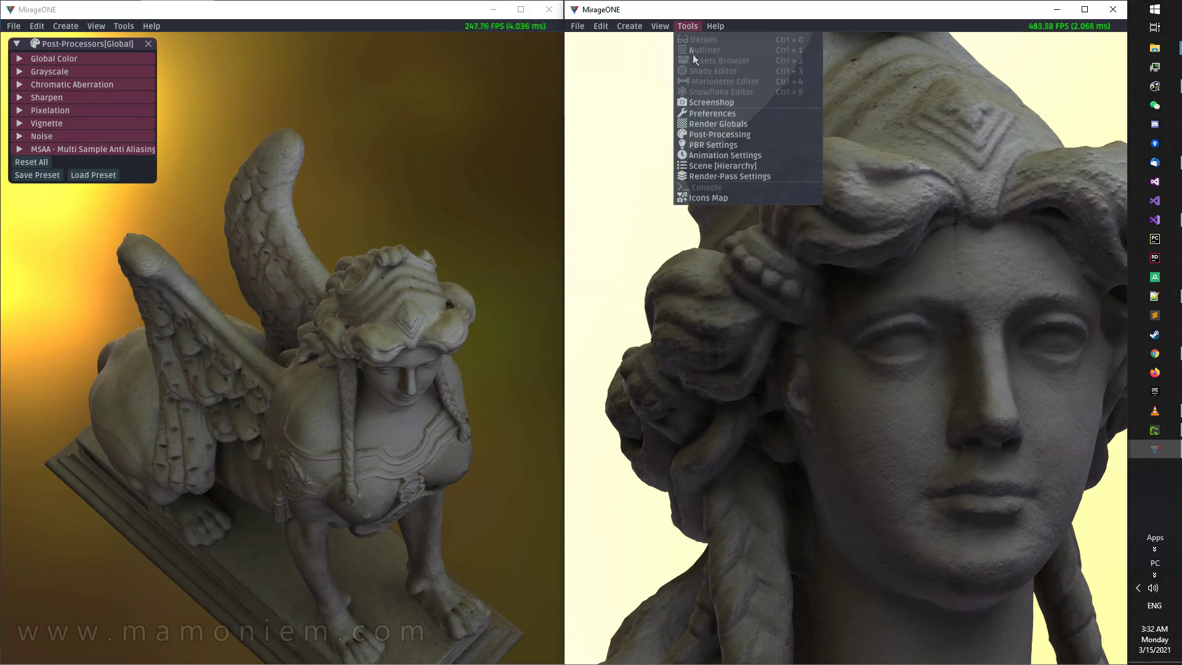
Enable Auto-Sync Bookmarks Between Instances and jump the right window to 'top view'.
left_click(718, 114)
left_click(958, 90)
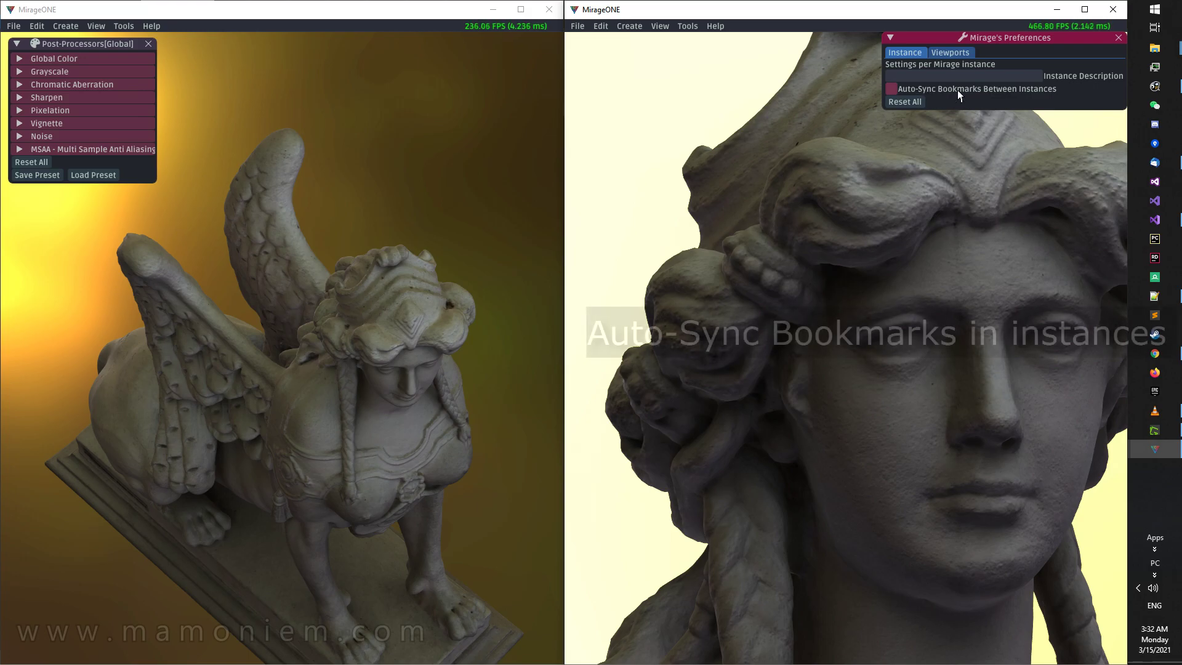
left_click(1119, 37)
left_click(660, 27)
mouse_move(678, 164)
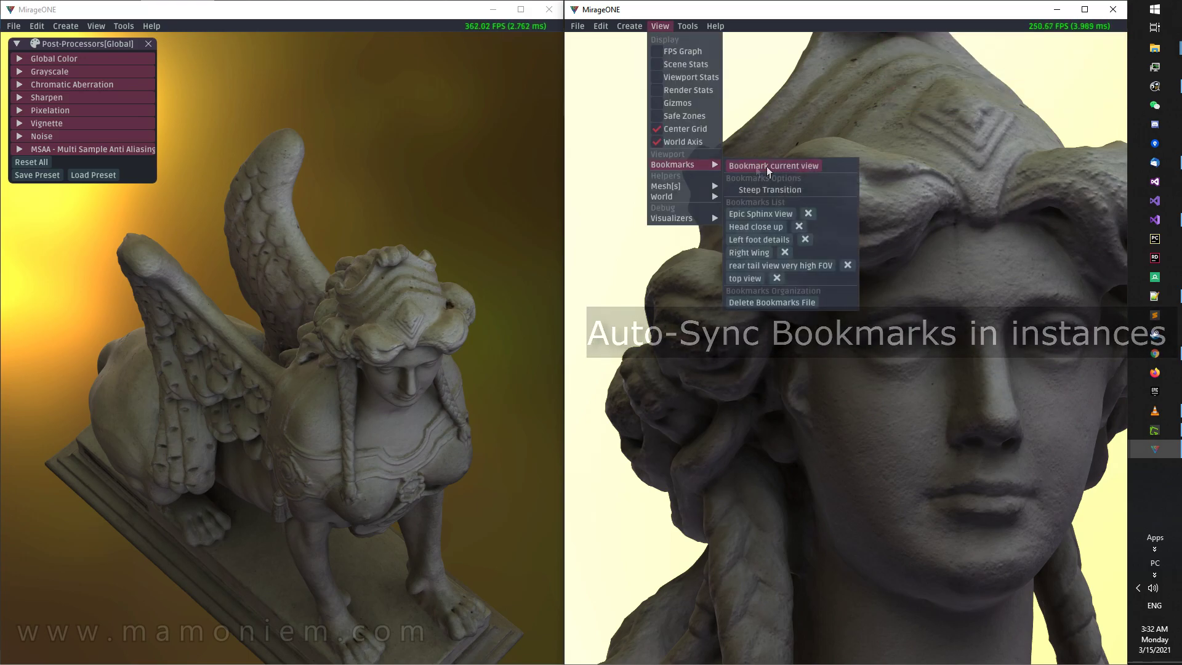
left_click(747, 278)
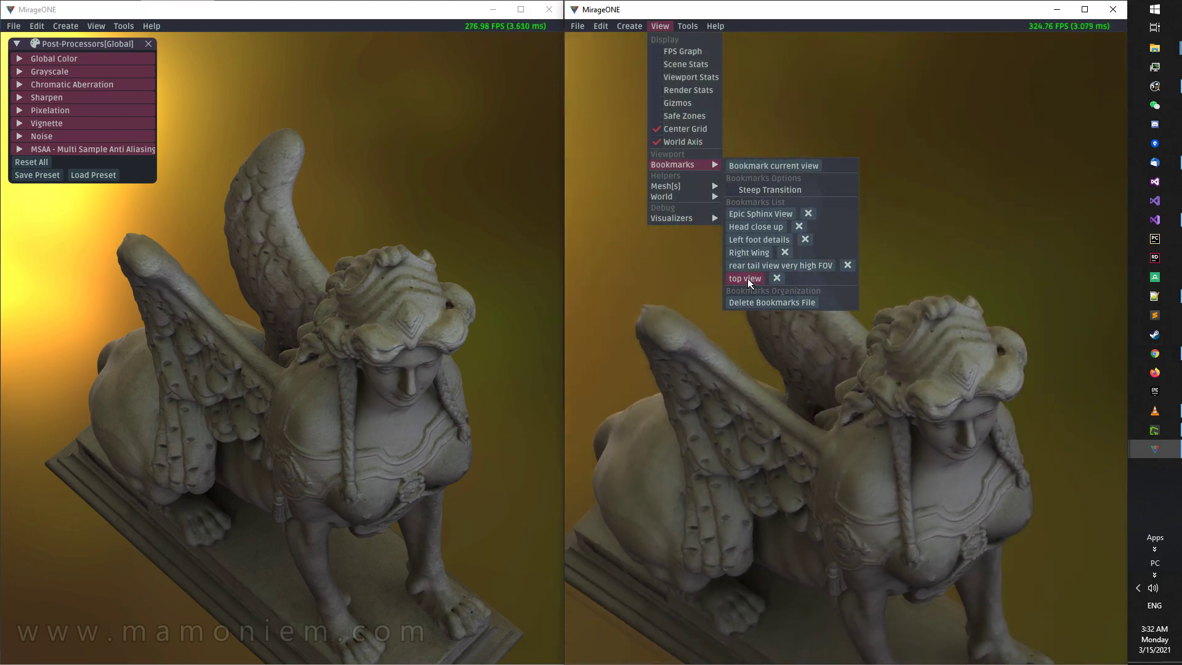
Orbit and zoom the left view to frame the sphinx from the side.
left_click(1006, 265)
left_click_drag(352, 165, 373, 383)
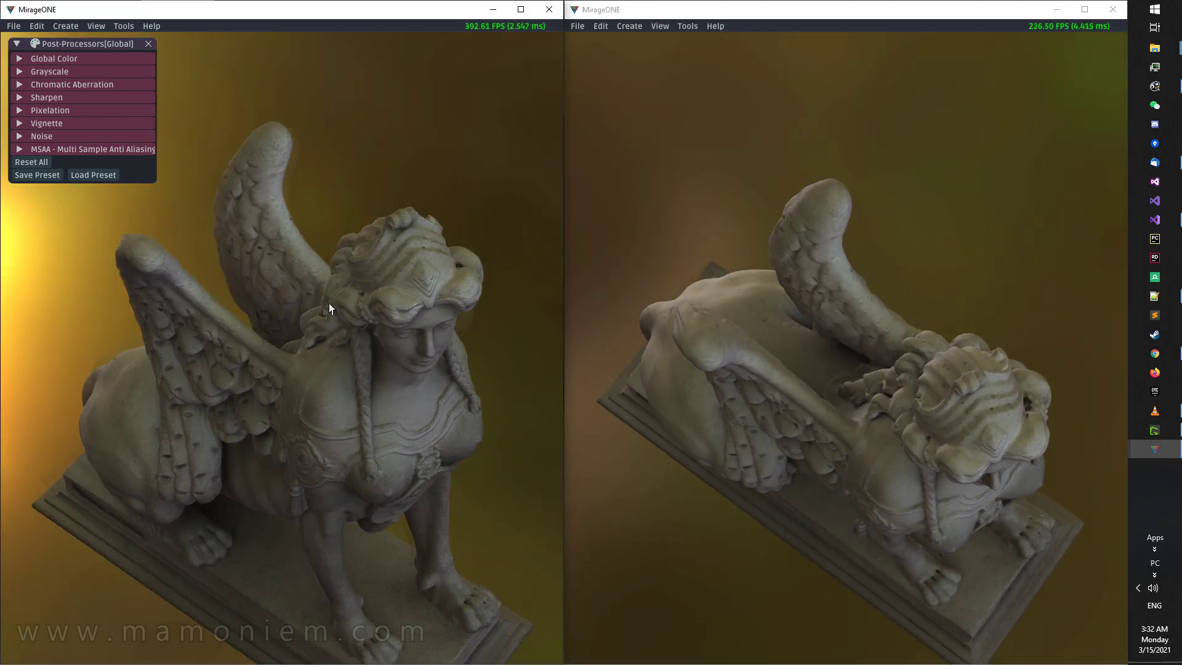
scroll(343, 348, "up", 2)
scroll(364, 346, "up", 2)
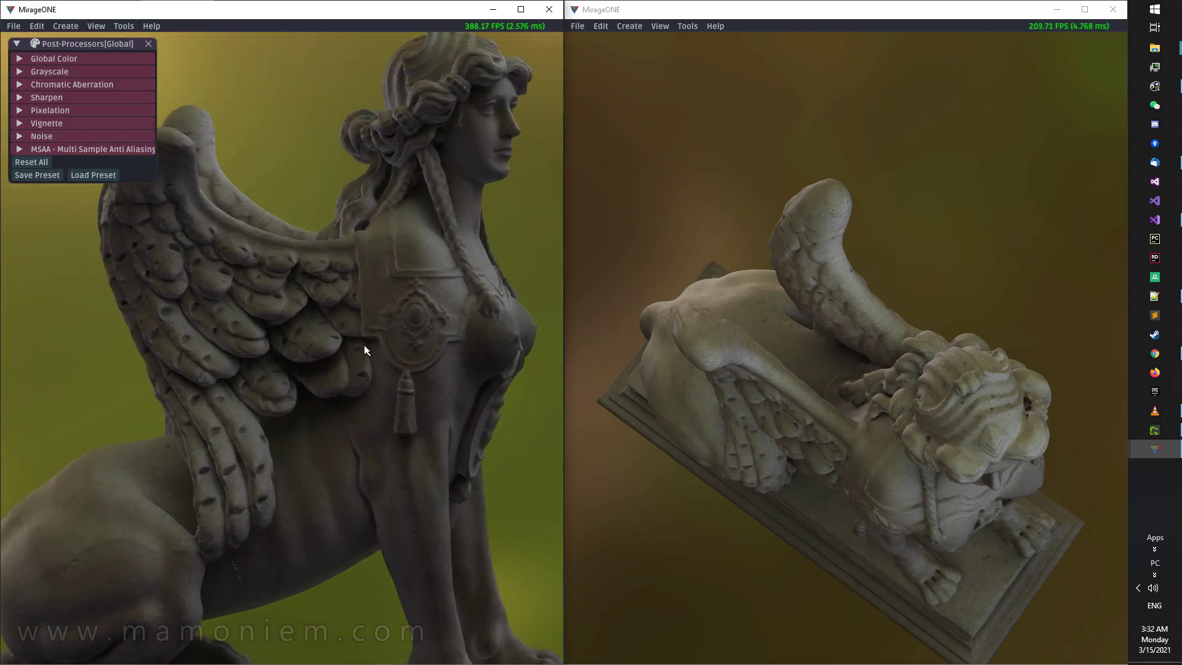
scroll(364, 346, "up", 3)
scroll(344, 371, "up", 3)
scroll(521, 392, "down", 3)
scroll(320, 379, "up", 2)
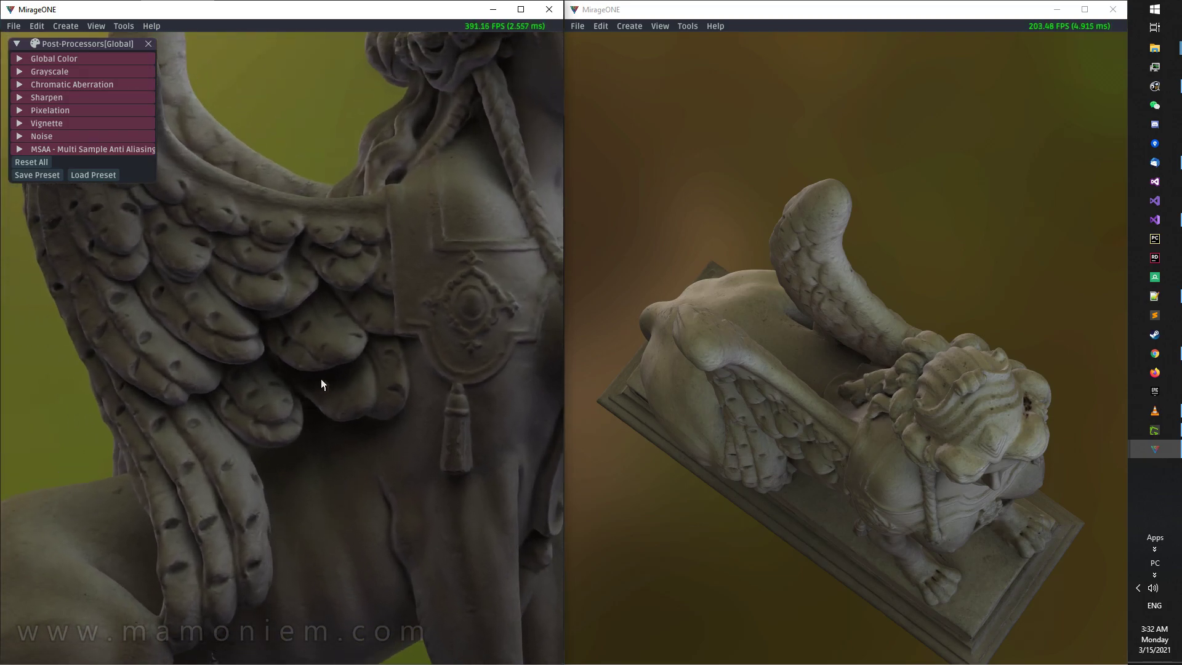
scroll(424, 389, "down", 3)
scroll(370, 396, "down", 1)
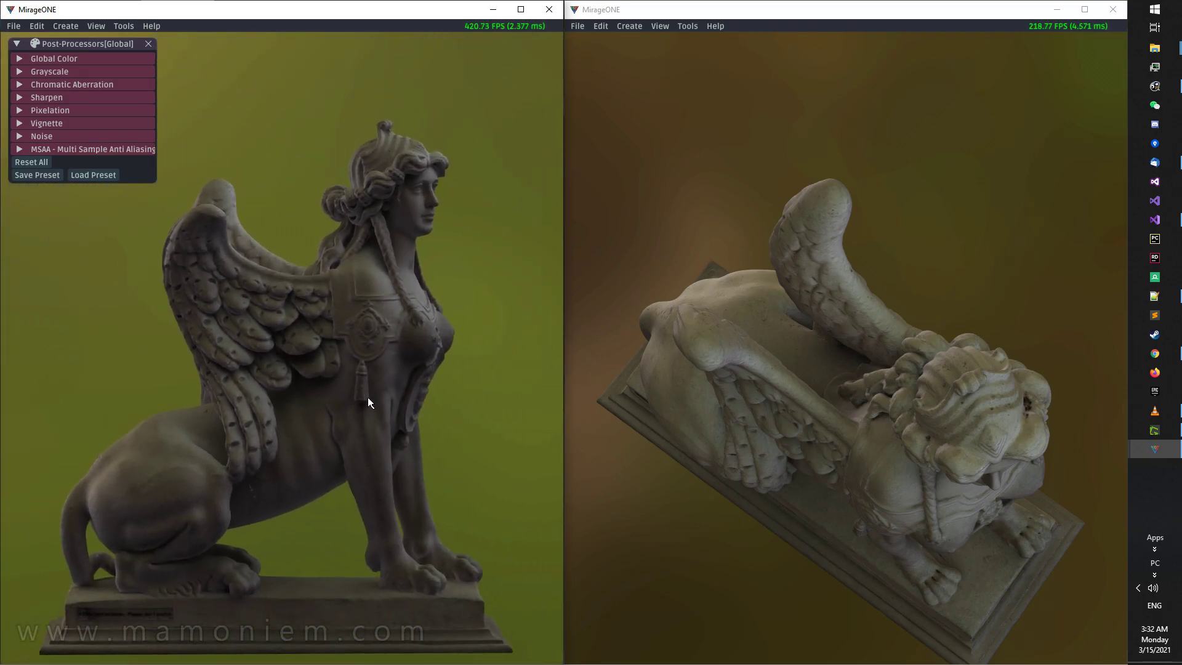
scroll(364, 394, "down", 1)
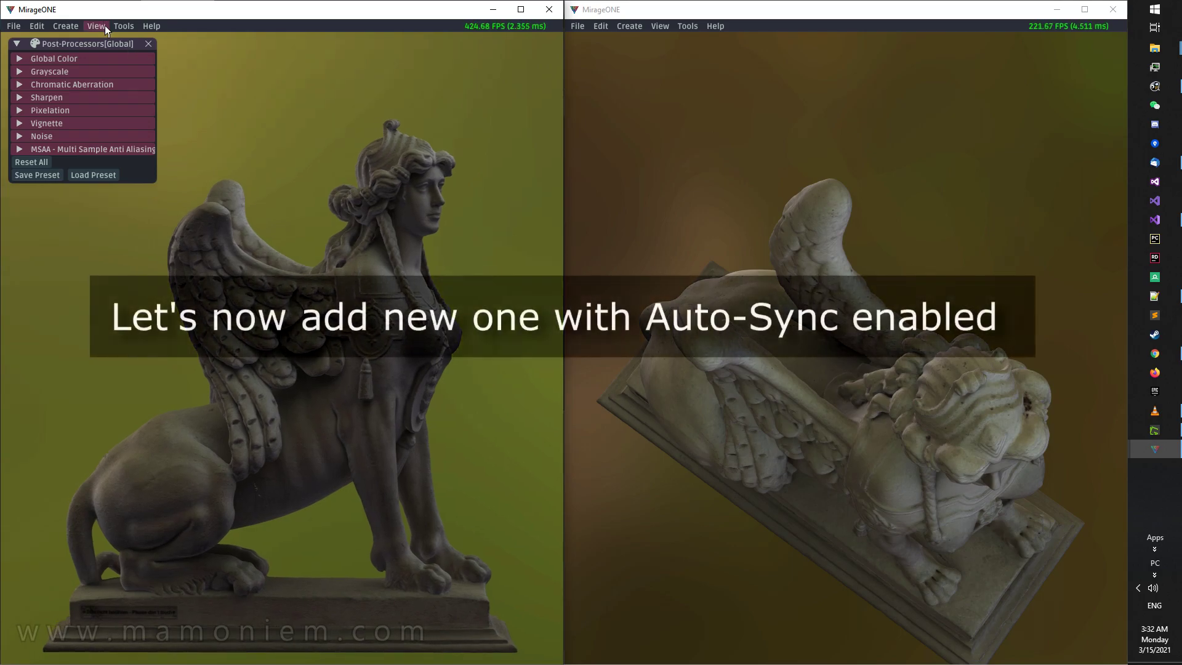
Bookmark the left window's side view as 'Full right side view'.
left_click(102, 25)
mouse_move(130, 165)
left_click(177, 166)
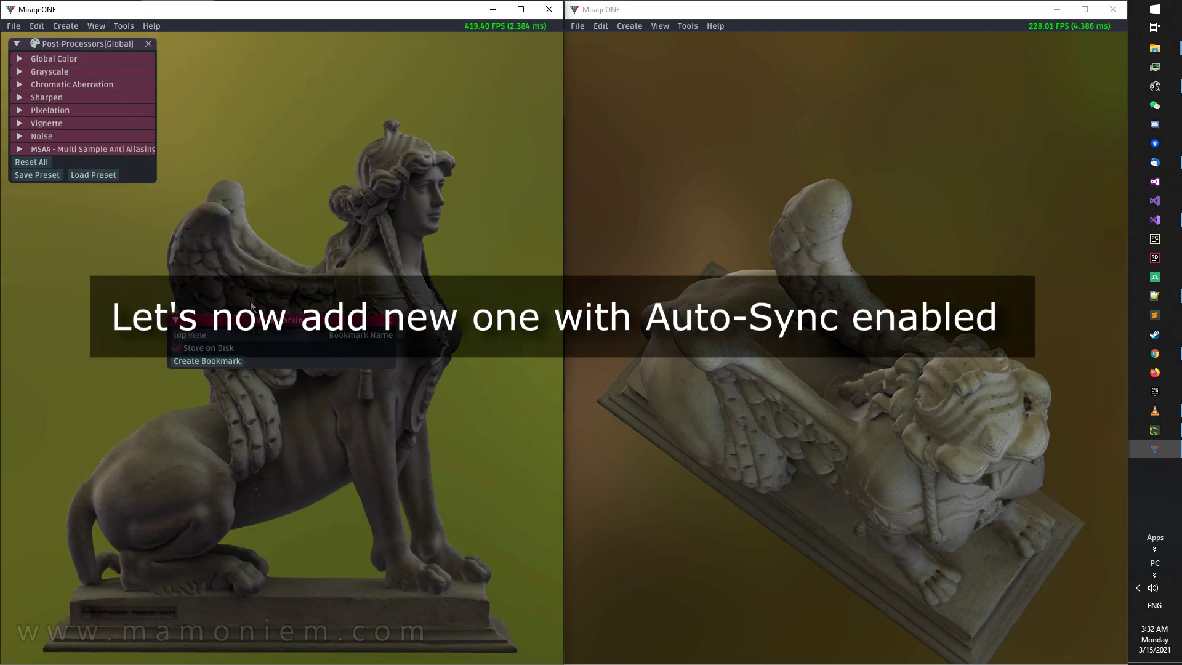
type("Full right side")
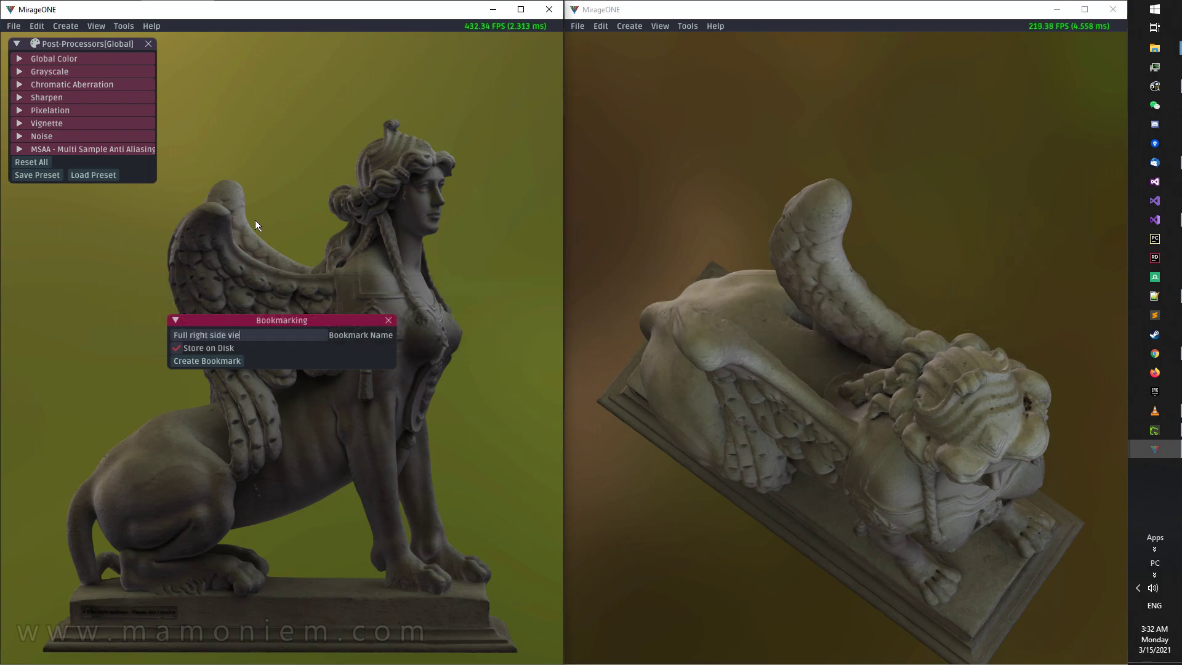
left_click(226, 361)
Jump the right window to the synced Full right side view bookmark.
left_click(644, 34)
left_click(639, 26)
mouse_move(653, 24)
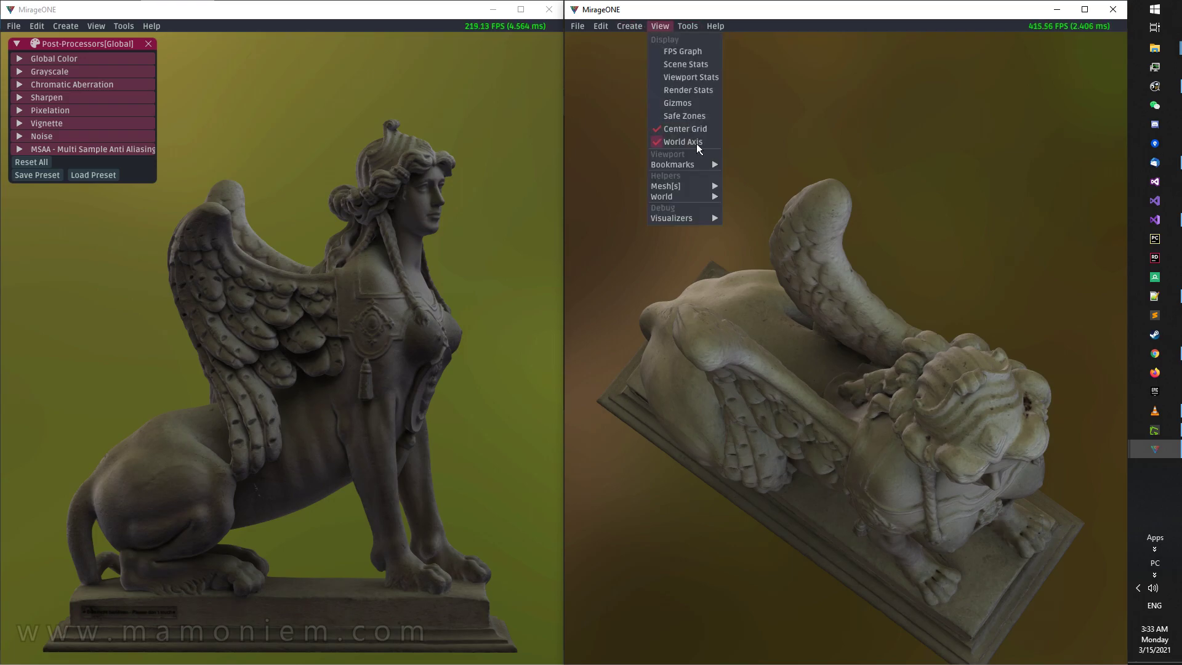
mouse_move(712, 164)
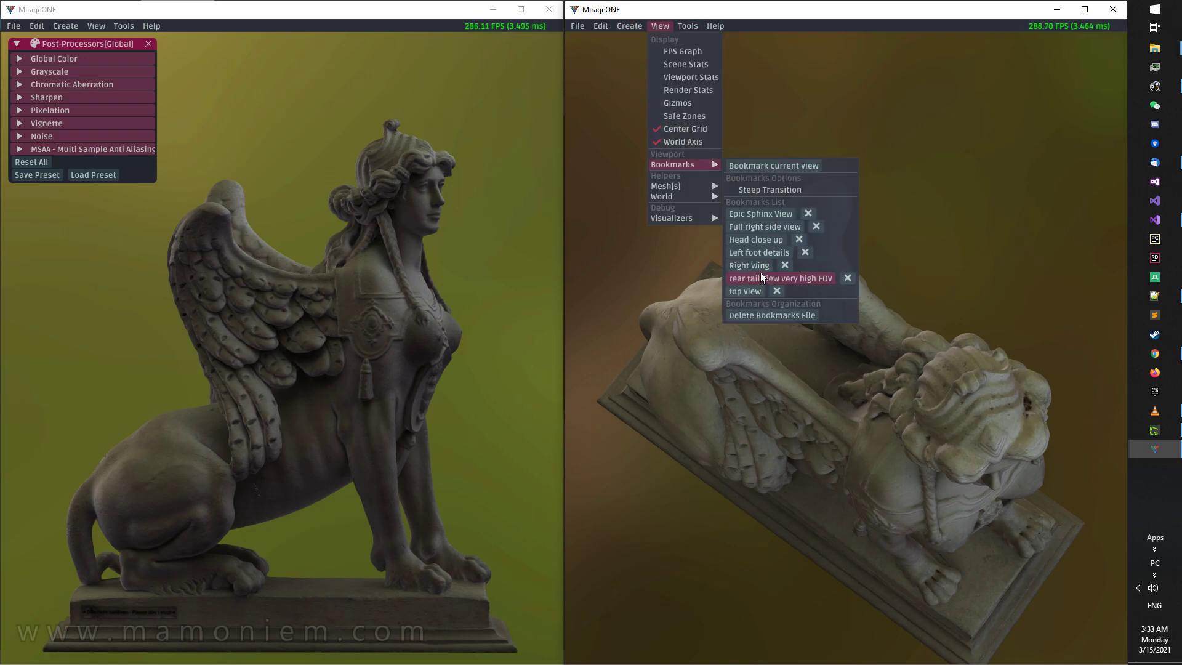
left_click(759, 226)
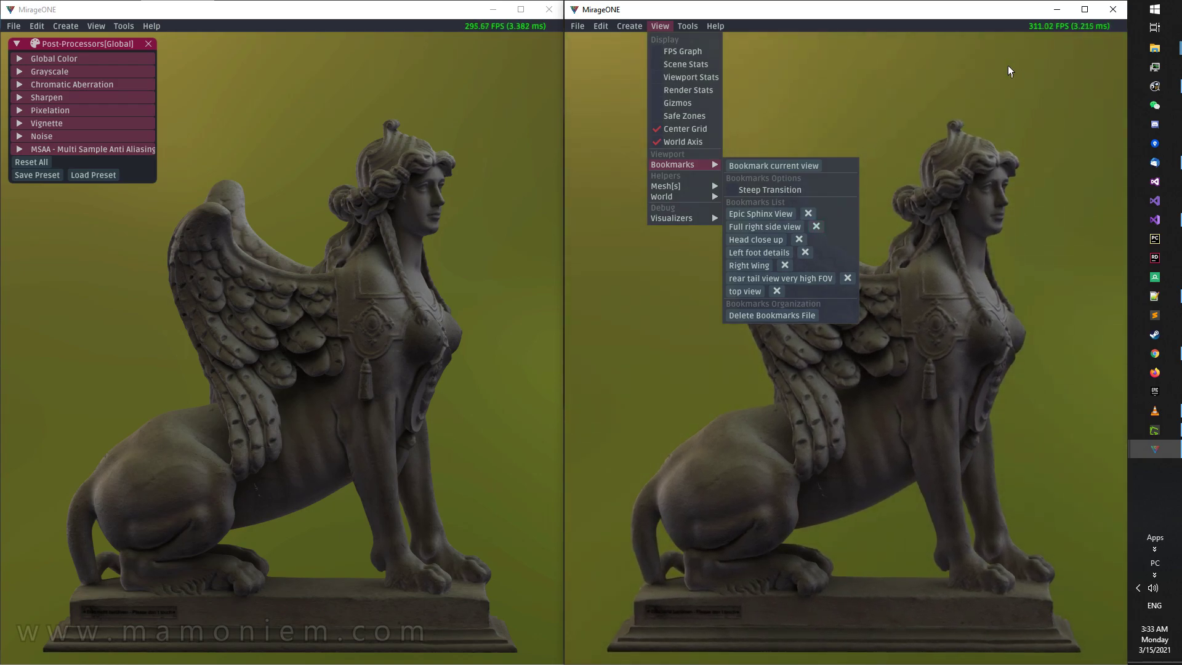
left_click(1008, 65)
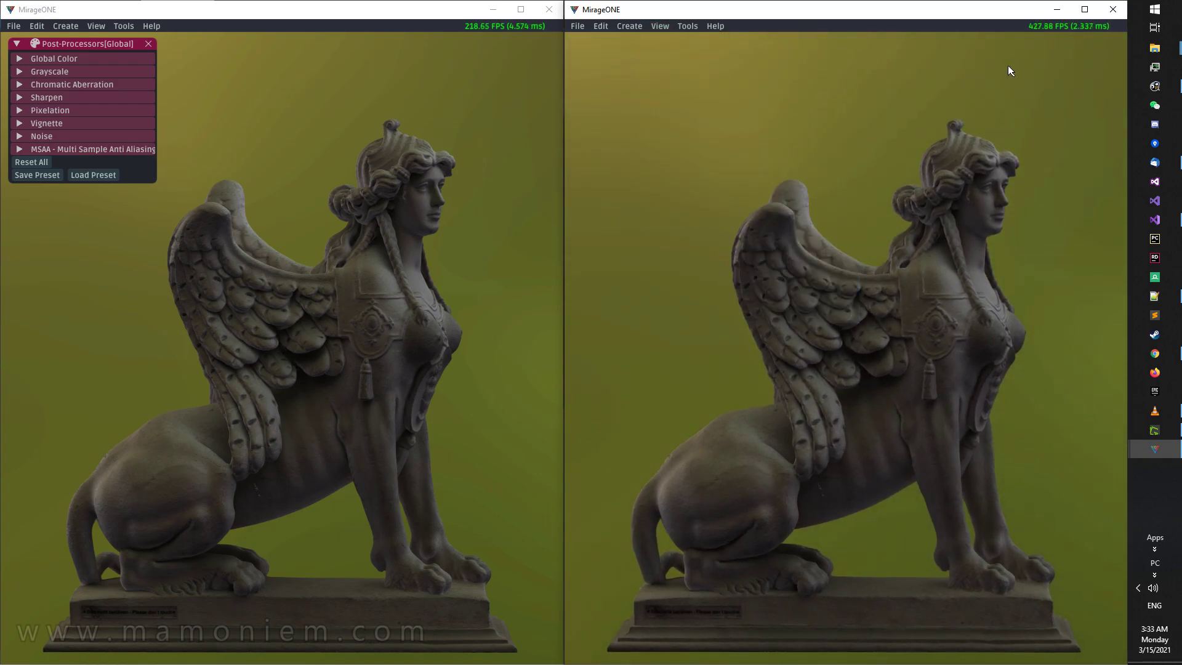
Delete the Right Wing, Head close up, Full right side view, top view and rear tail view bookmarks.
left_click(95, 26)
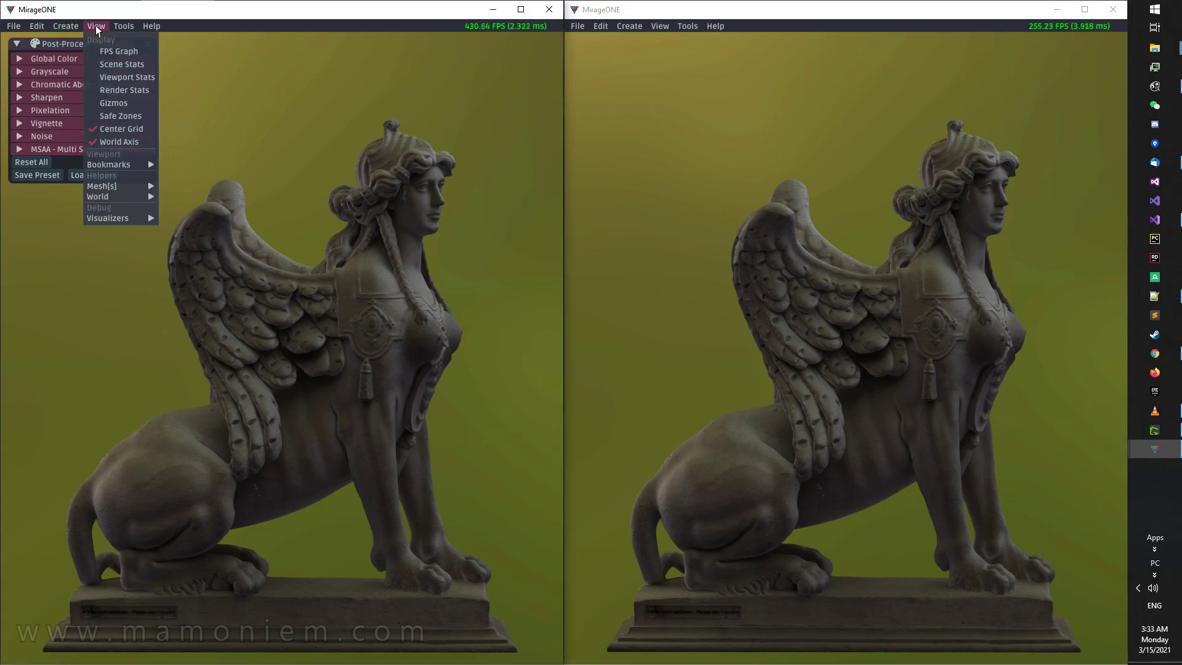
mouse_move(114, 164)
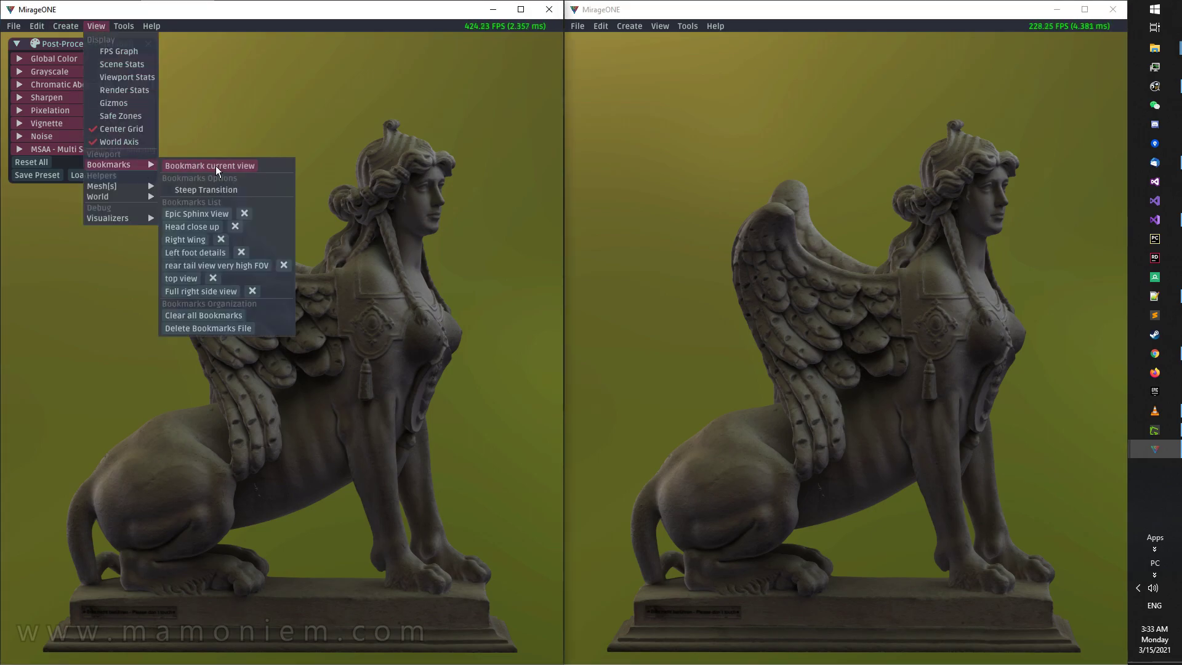
left_click(222, 240)
left_click(234, 226)
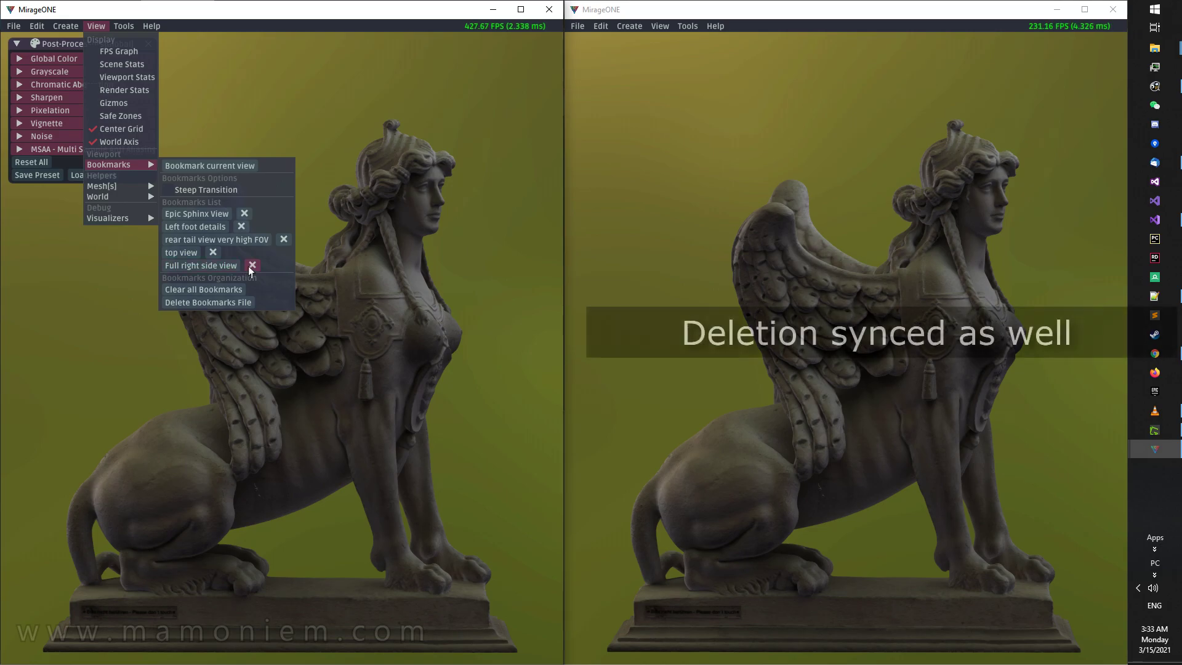
left_click(252, 265)
left_click(213, 253)
left_click(284, 239)
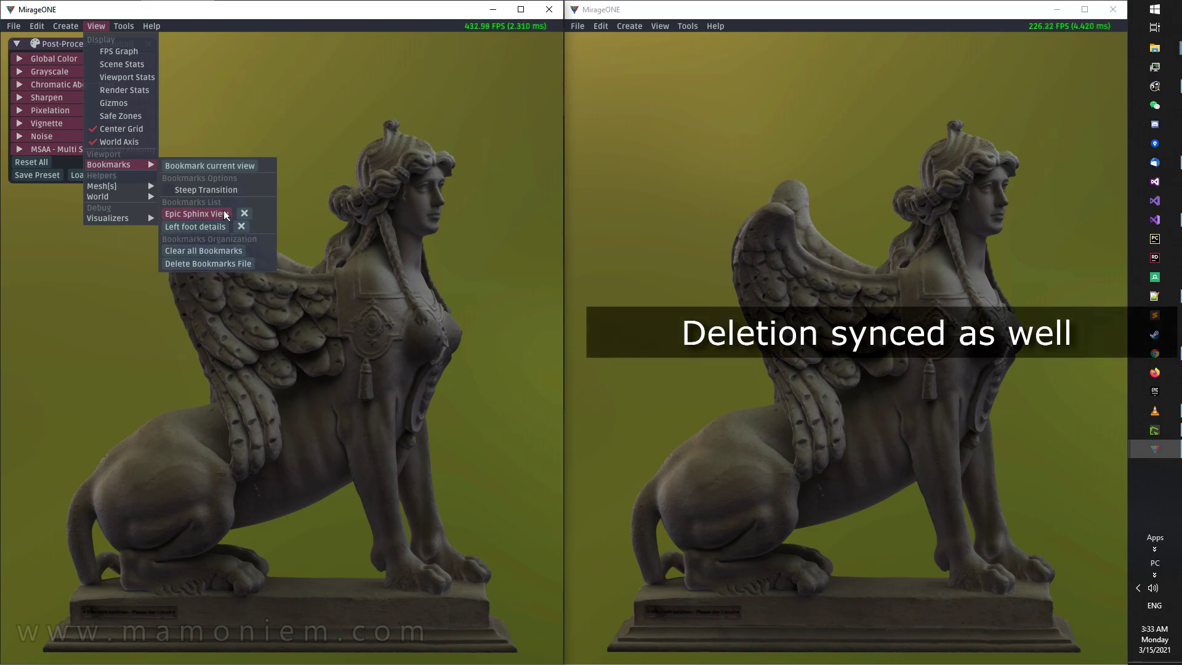
left_click(300, 137)
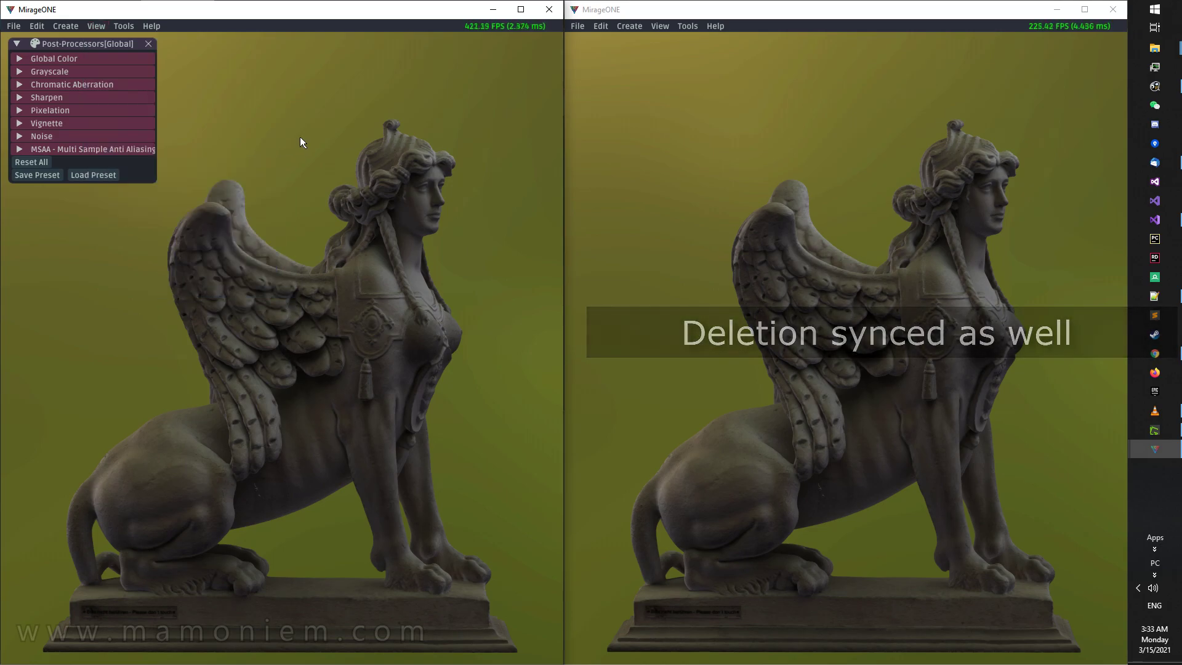
Jump the right window to Epic Sphinx View, then Left foot details.
left_click(661, 26)
mouse_move(707, 165)
left_click(757, 211)
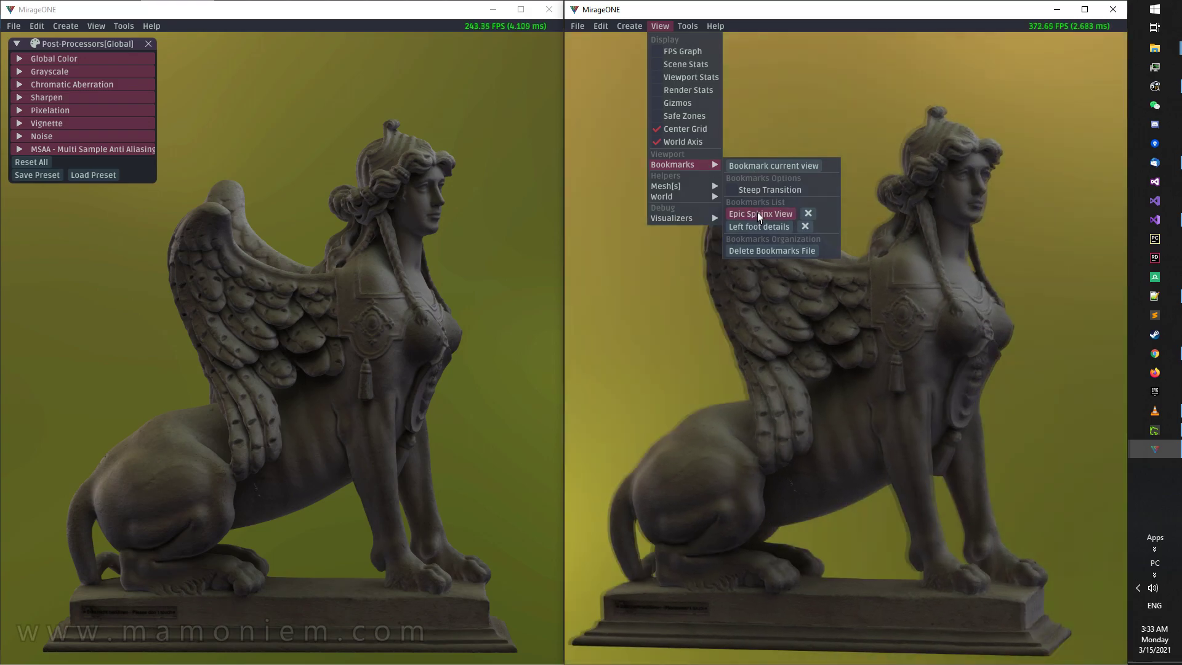
left_click(762, 226)
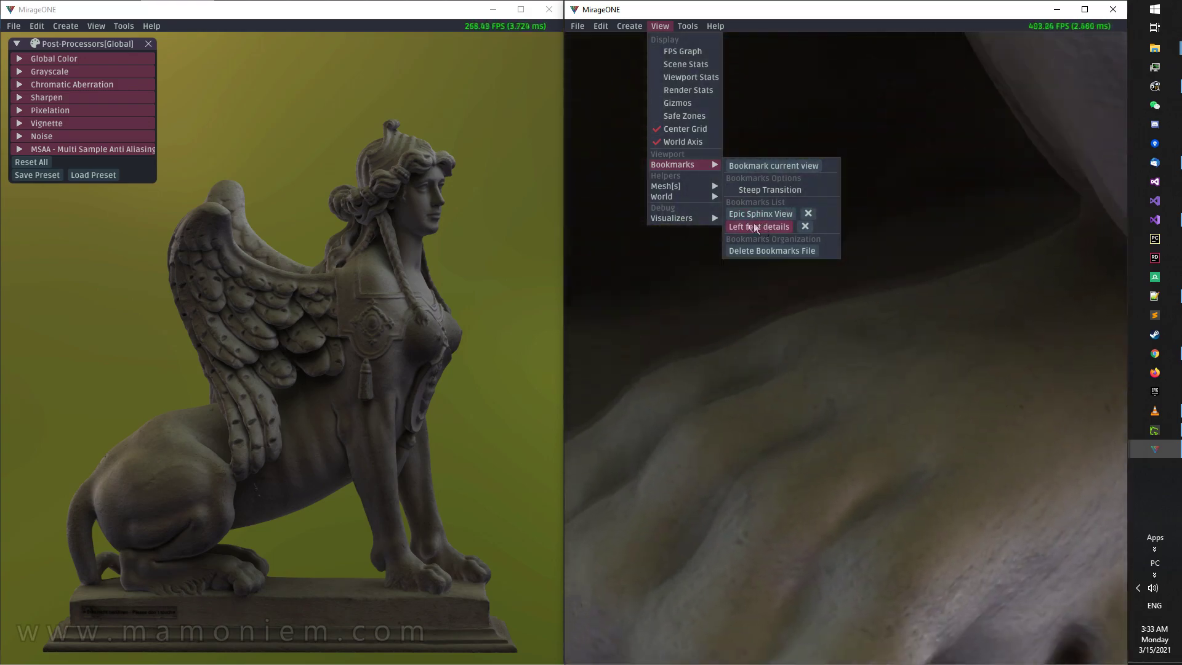
mouse_move(677, 218)
Jump the left window to Epic Sphinx View, then Left foot details.
left_click(96, 25)
mouse_move(123, 165)
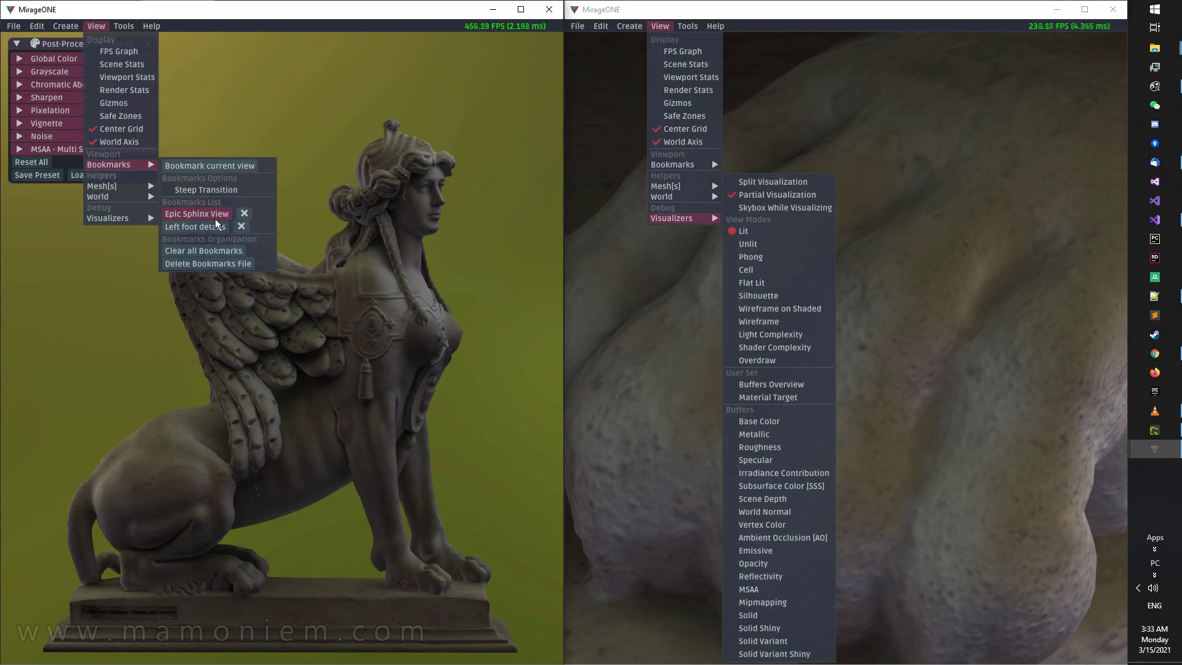
left_click(213, 214)
left_click(219, 227)
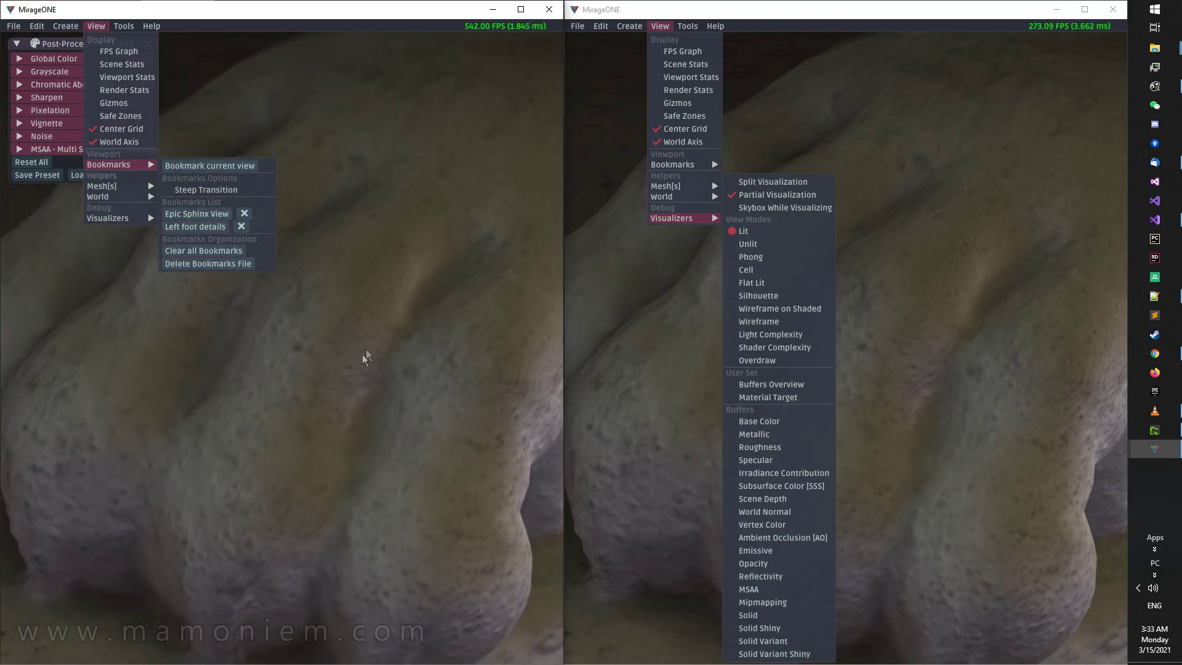
left_click(393, 320)
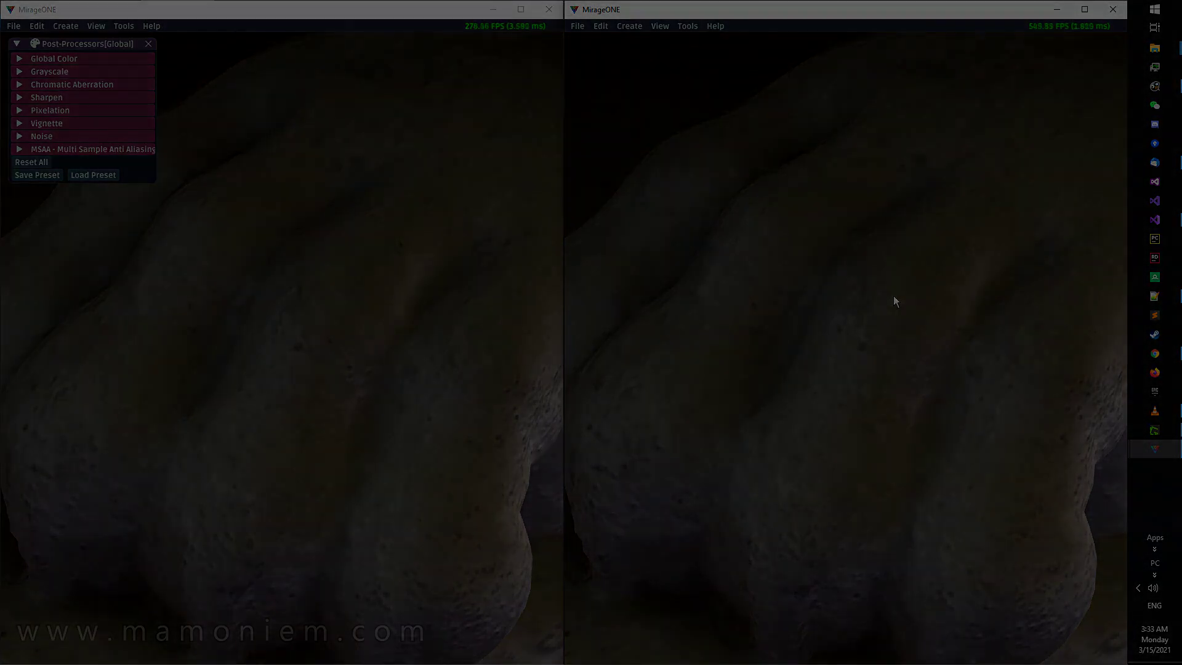